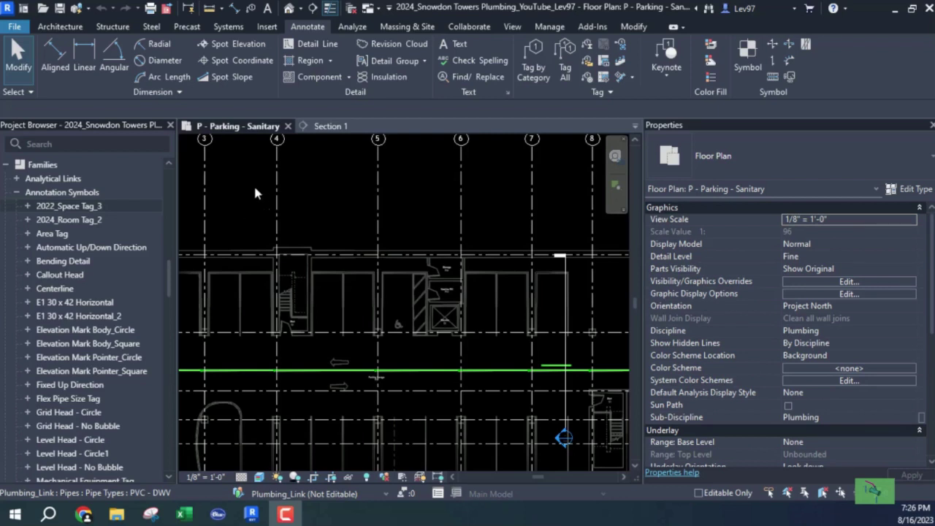
Zoom in and select the 4" PVC - DWV sanitary pipe to show its end invert elevations.
scroll(301, 201, down, 2)
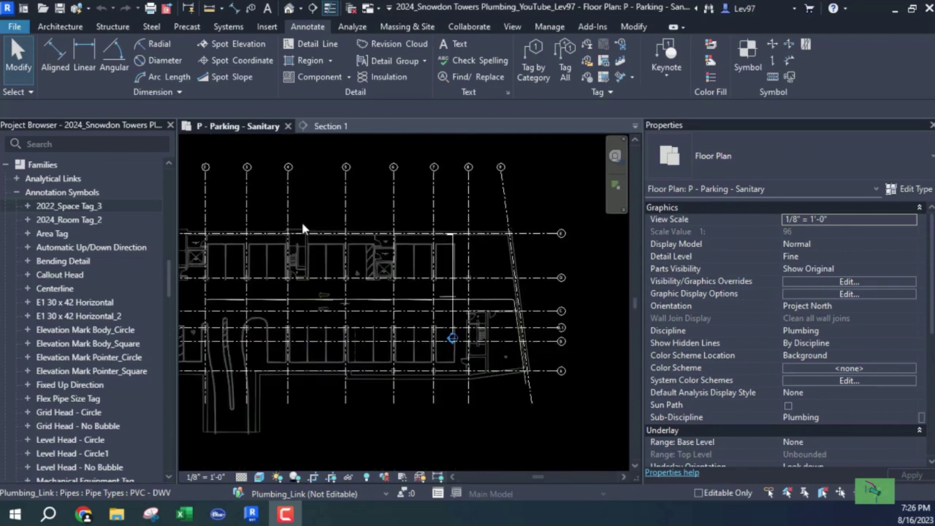
click(309, 301)
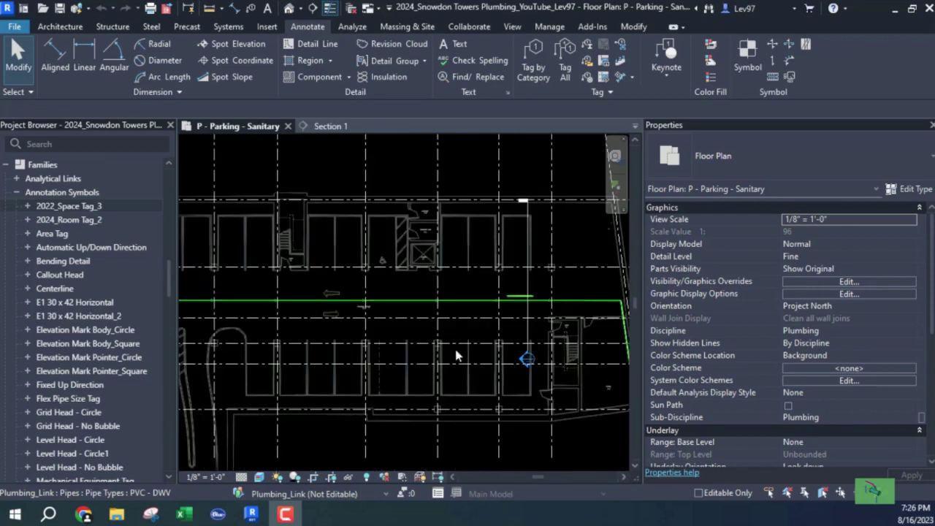
scroll(391, 353, down, 3)
scroll(326, 350, up, 3)
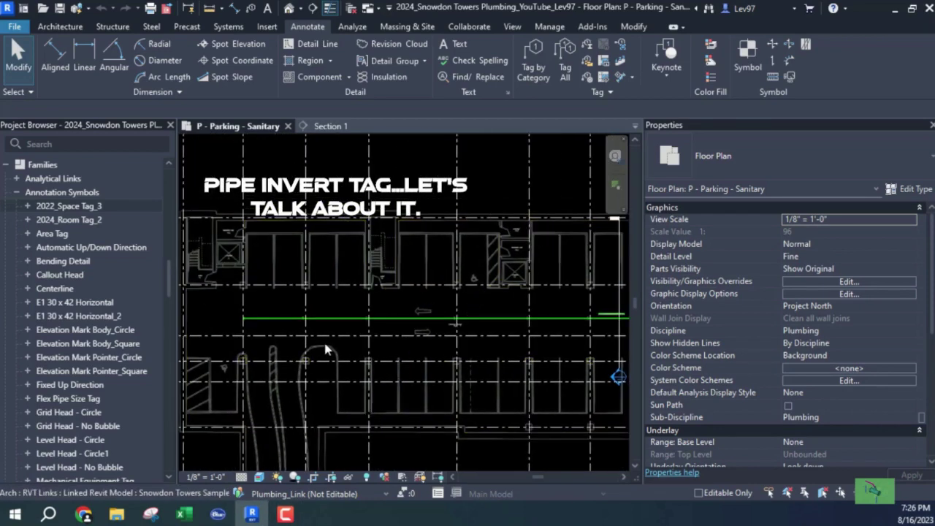
scroll(244, 319, up, 5)
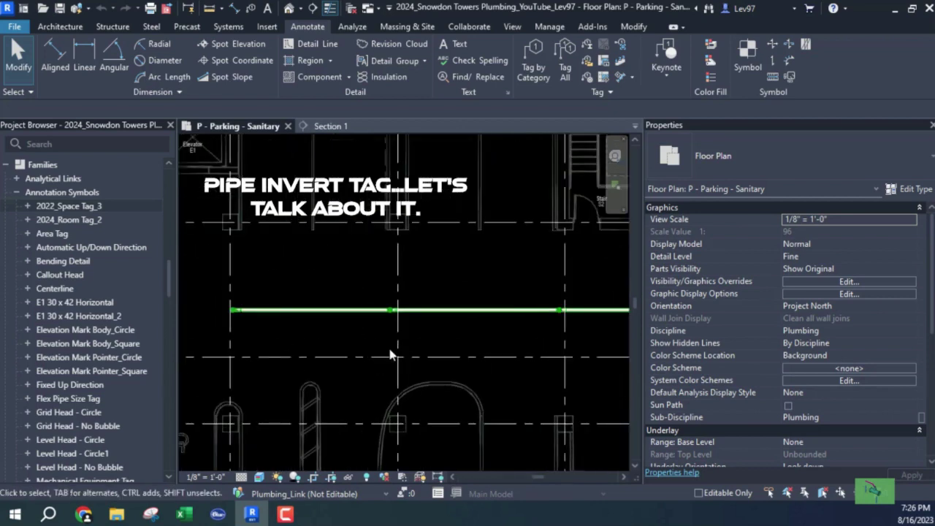
scroll(420, 336, up, 1)
scroll(307, 339, up, 1)
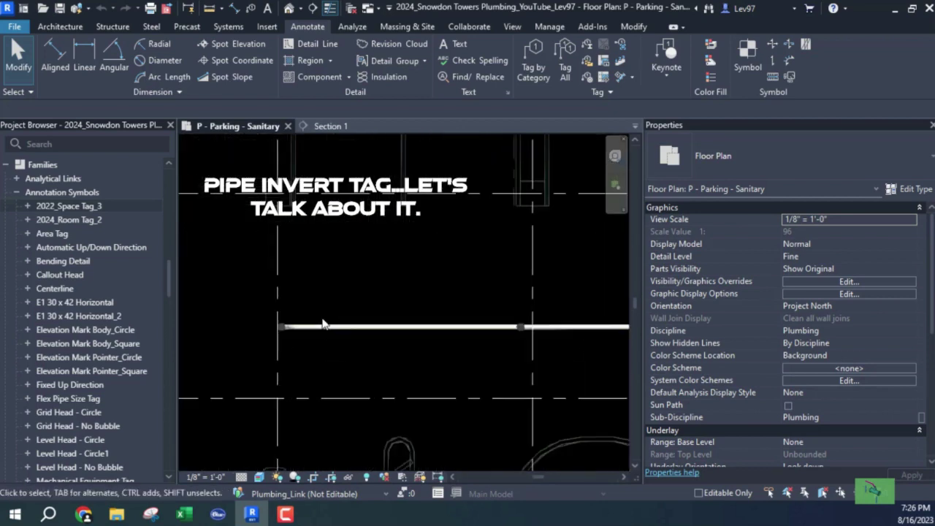
click(324, 325)
scroll(323, 325, up, 1)
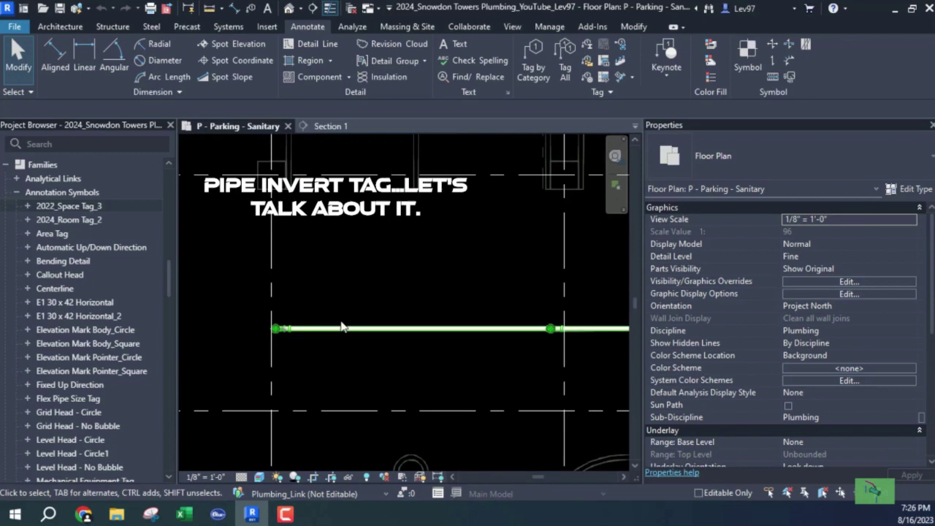
click(391, 307)
scroll(396, 308, down, 1)
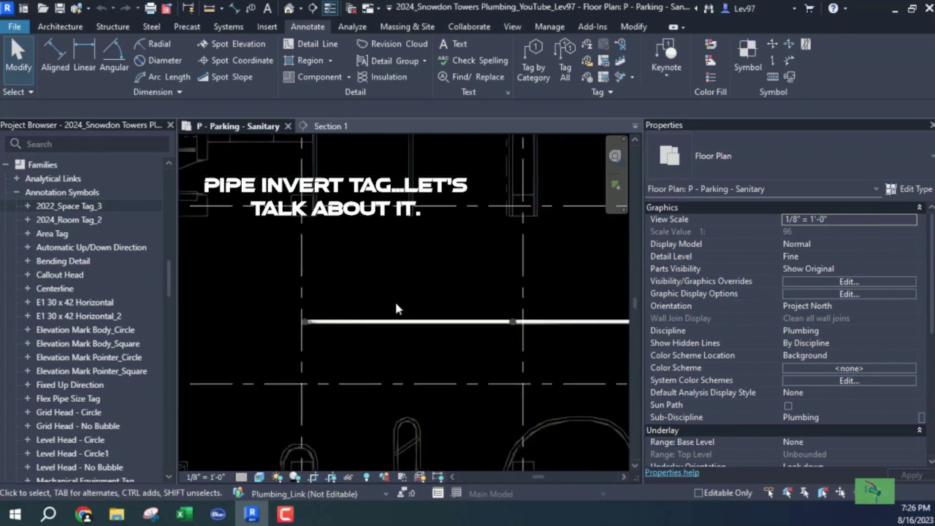
click(356, 323)
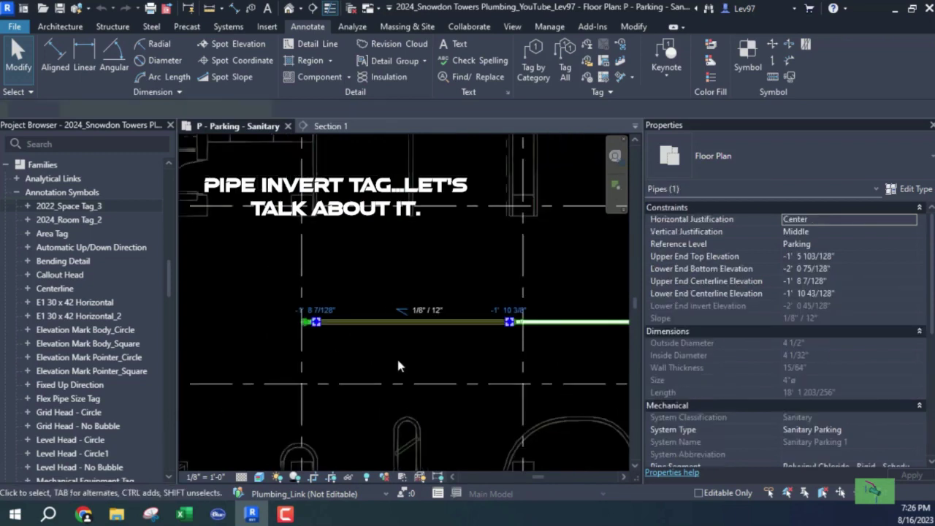
middle_drag(399, 339, 299, 356)
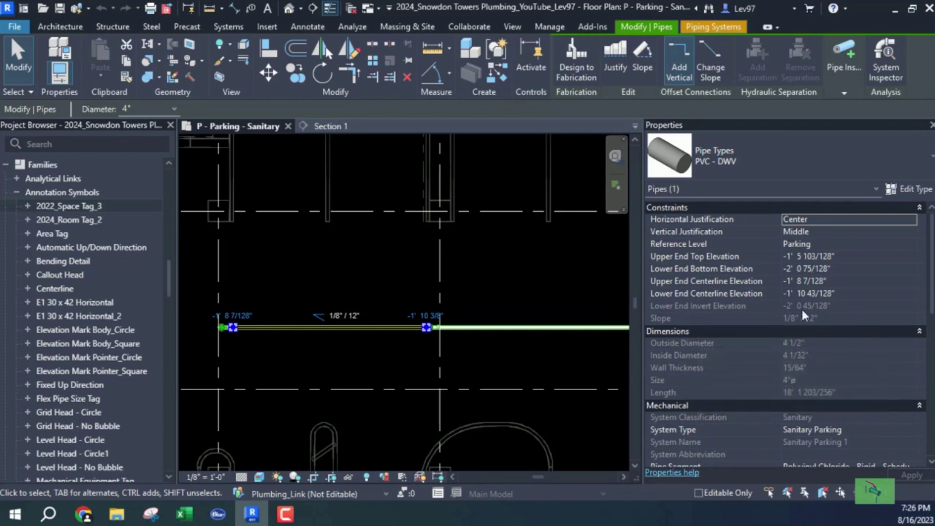
scroll(351, 290, down, 5)
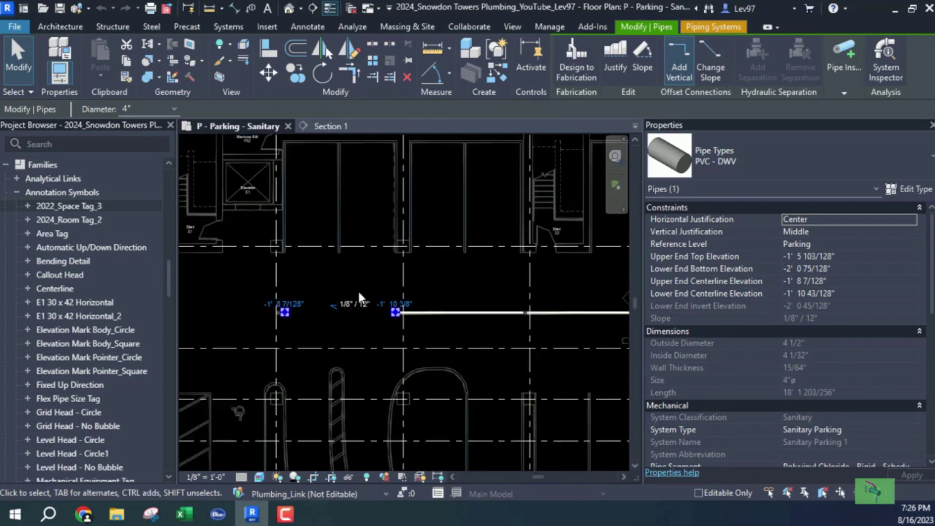
middle_drag(584, 326, 402, 298)
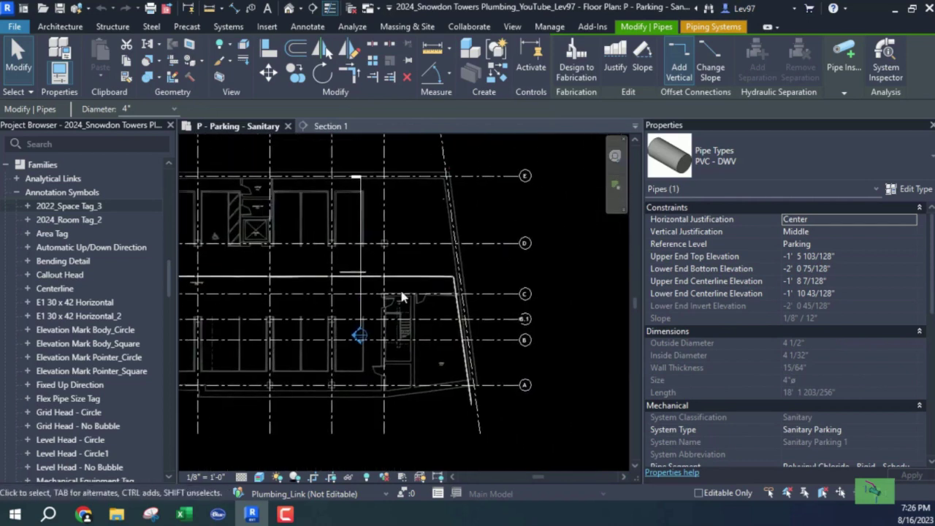
middle_drag(443, 377, 380, 270)
scroll(427, 301, up, 5)
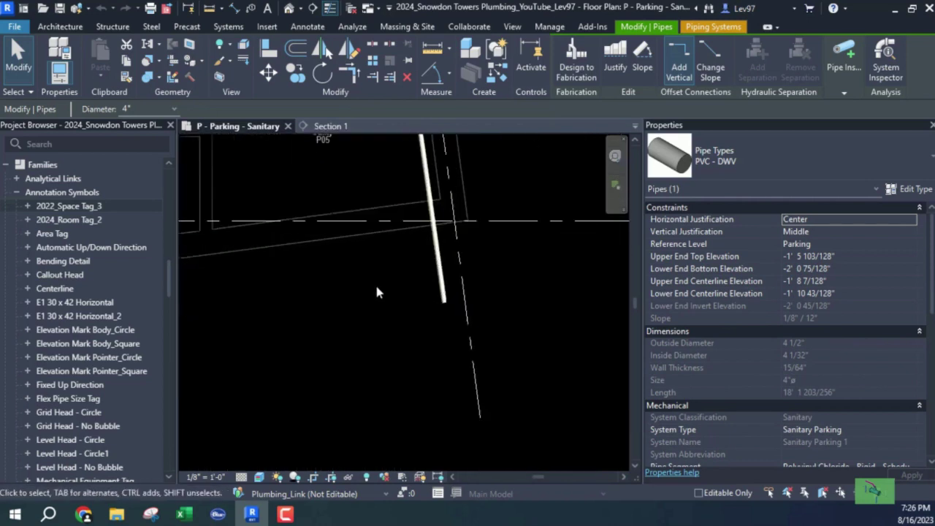
click(444, 301)
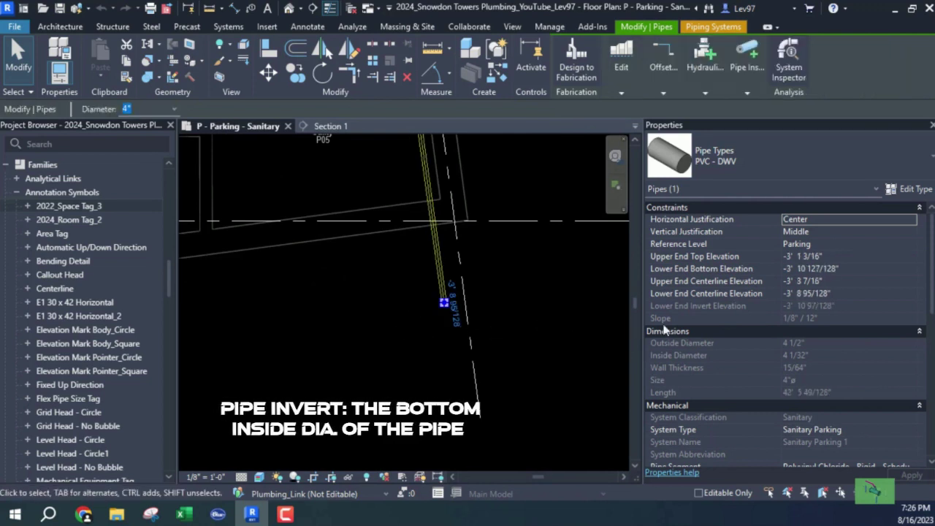
mouse_move(676, 308)
click(362, 319)
middle_drag(371, 310, 438, 361)
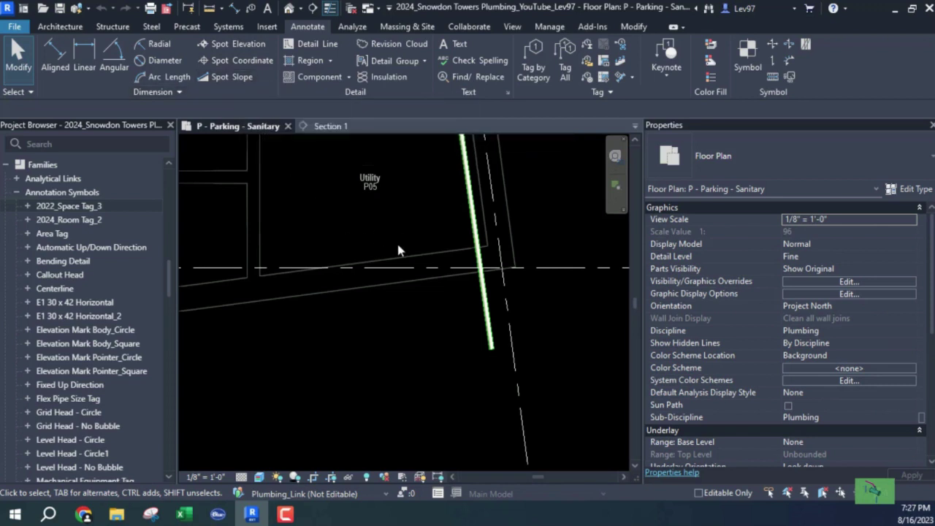
Tag the horizontal sanitary pipe with a 4"ø Pipe Size Tag on a leader, then select the tag.
scroll(373, 270, down, 5)
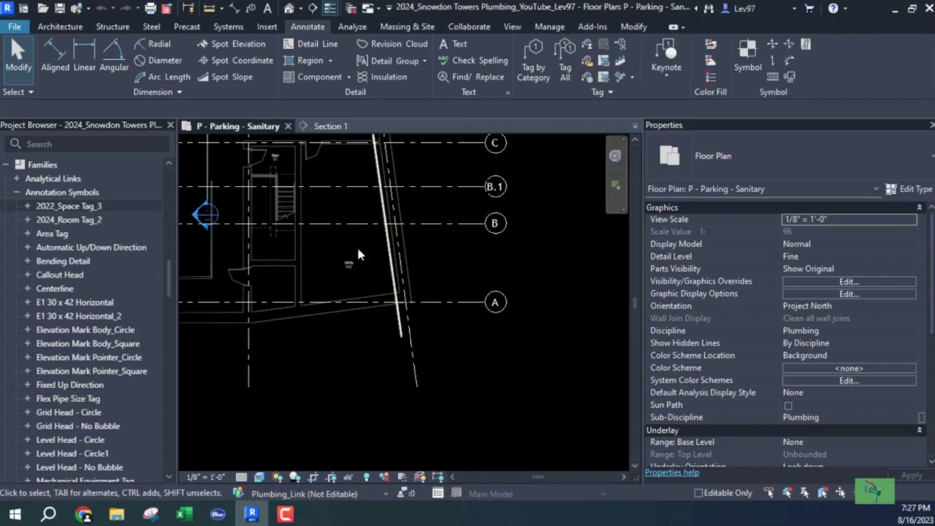
middle_drag(359, 248, 486, 357)
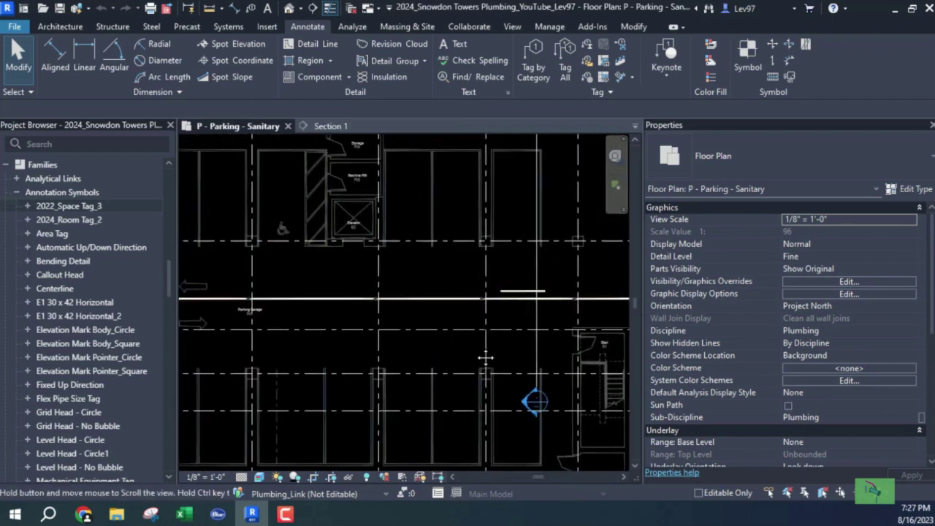
scroll(400, 311, up, 5)
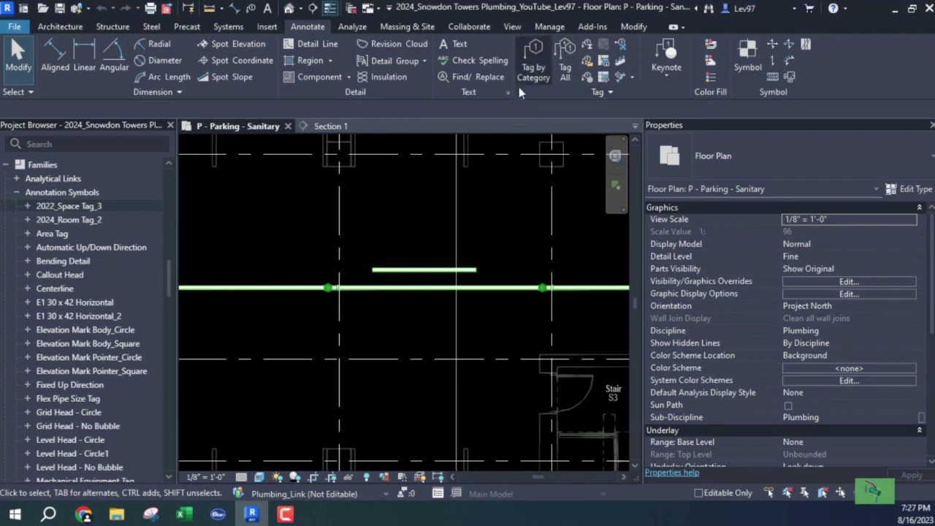
click(533, 70)
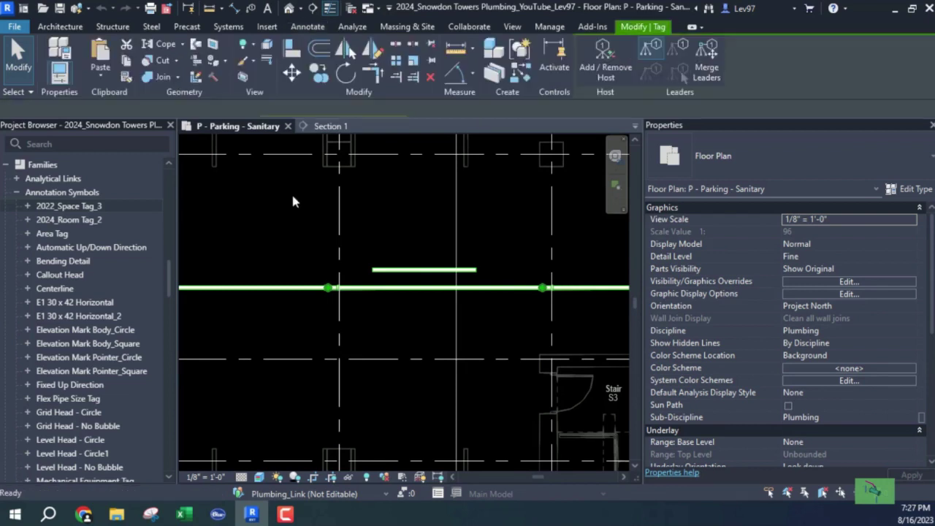
click(264, 286)
drag(267, 212, 291, 252)
key(Escape)
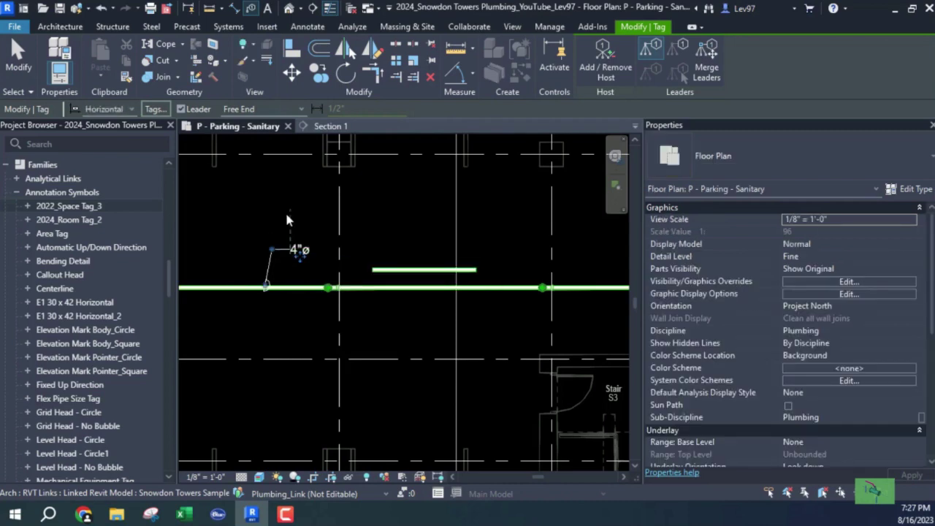
key(Escape)
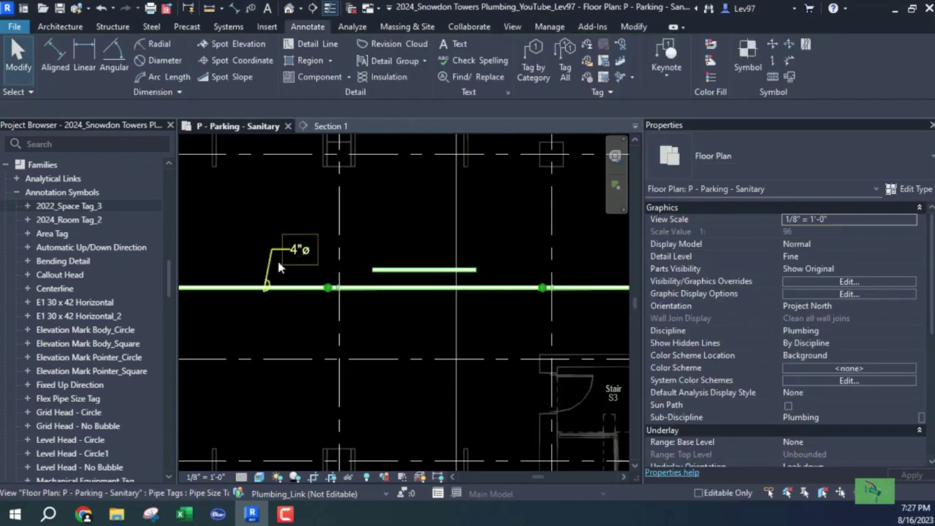
click(279, 267)
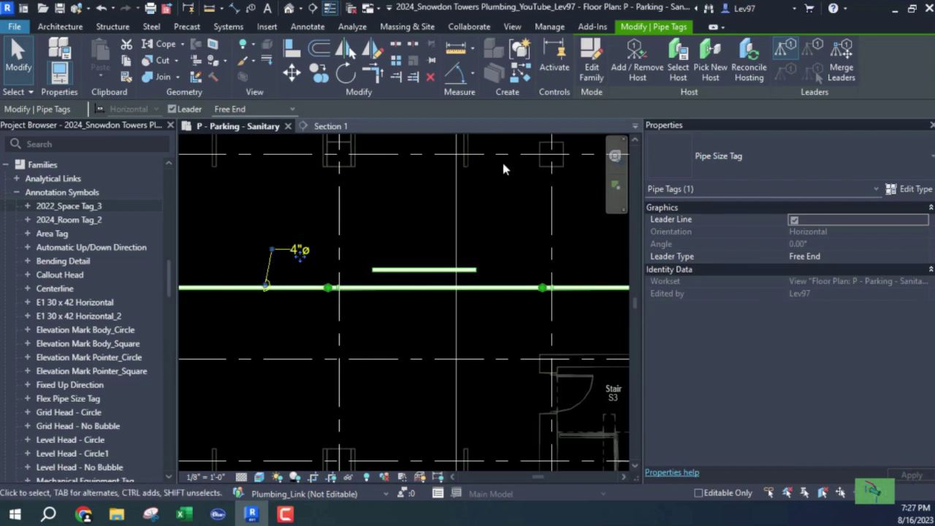
Open the Pipe Size Tag family for editing and start saving it as a new family.
click(591, 73)
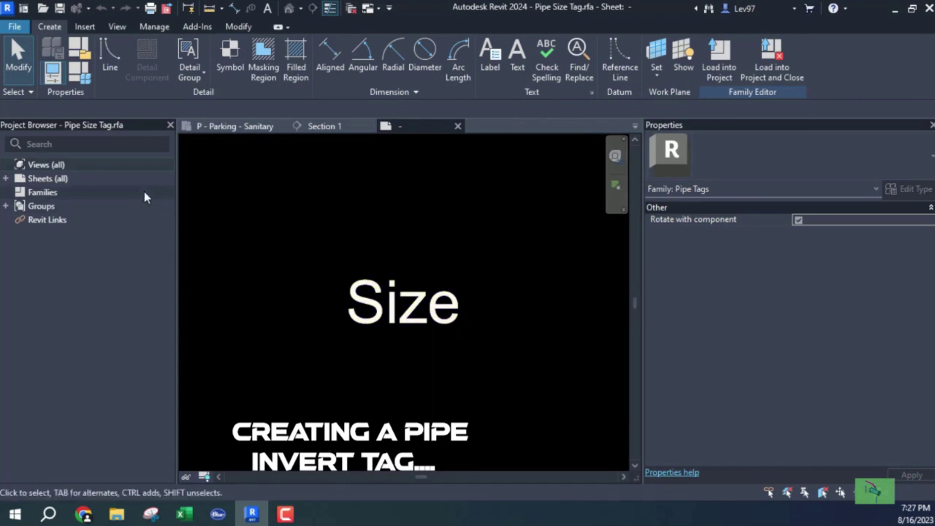
click(16, 28)
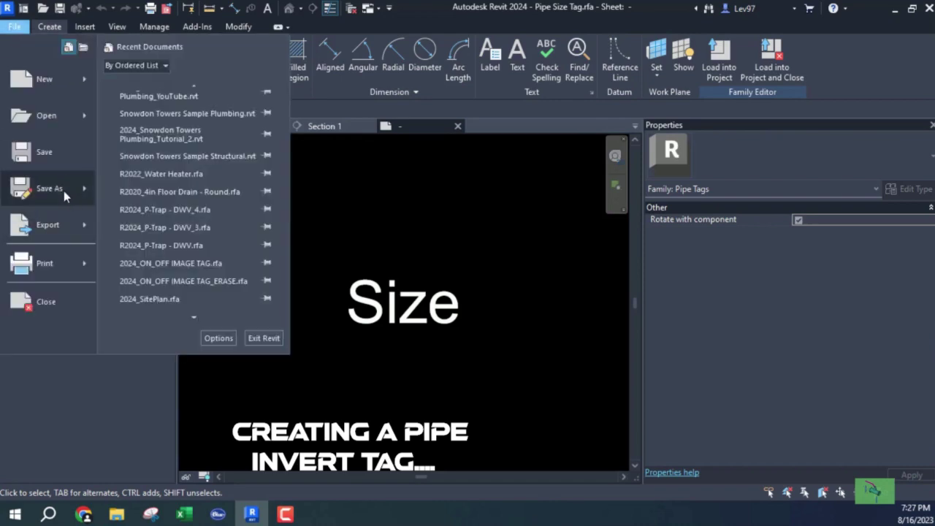
mouse_move(65, 187)
click(155, 182)
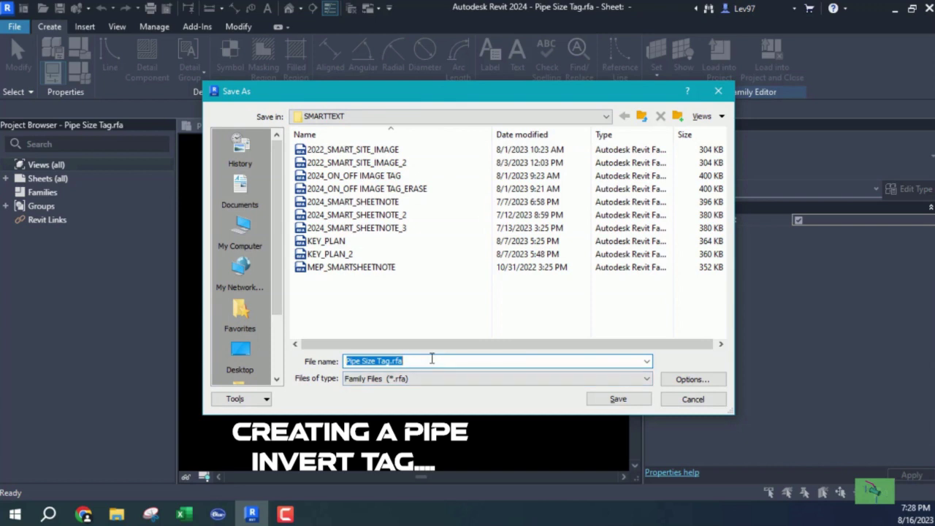
Save the tag family as 2024_Invert_EL_Tag in the SMARTTEXT folder.
text(Invert_EL_Tag)
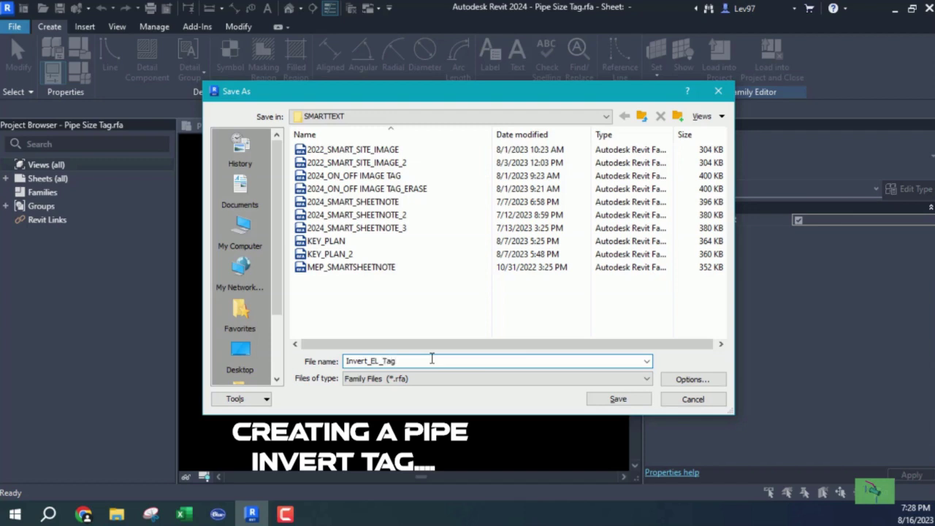
text(2024_)
click(618, 401)
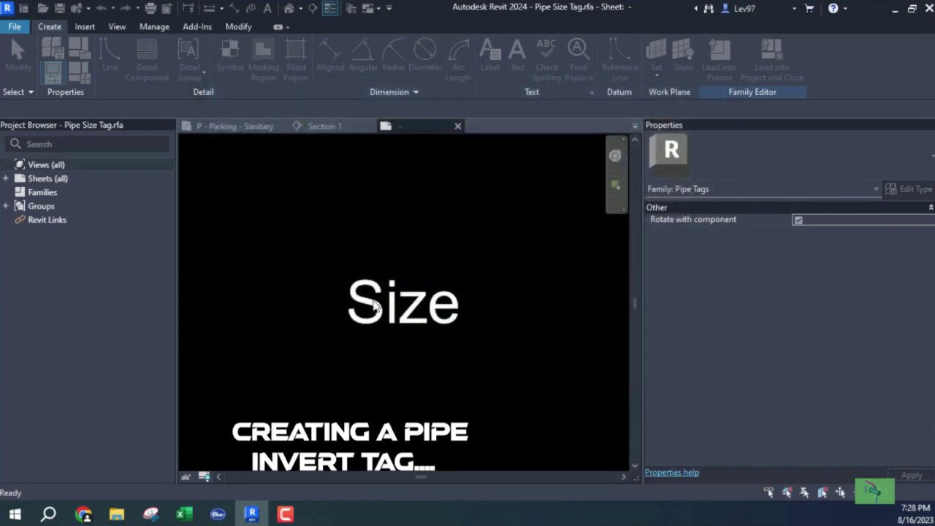
Replace the label's Size parameter with Lower End Invert Elevation, prefixed IE=.
click(393, 318)
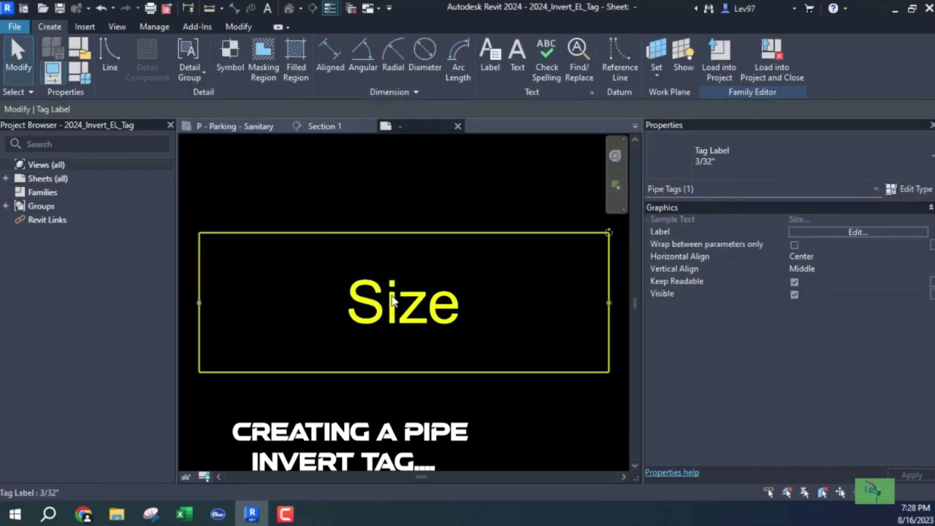
scroll(411, 328, down, 1)
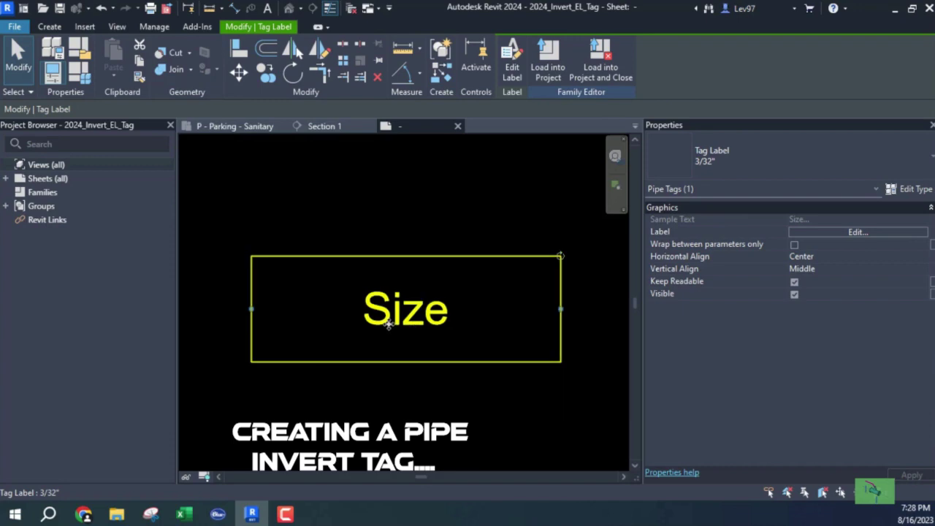
click(513, 68)
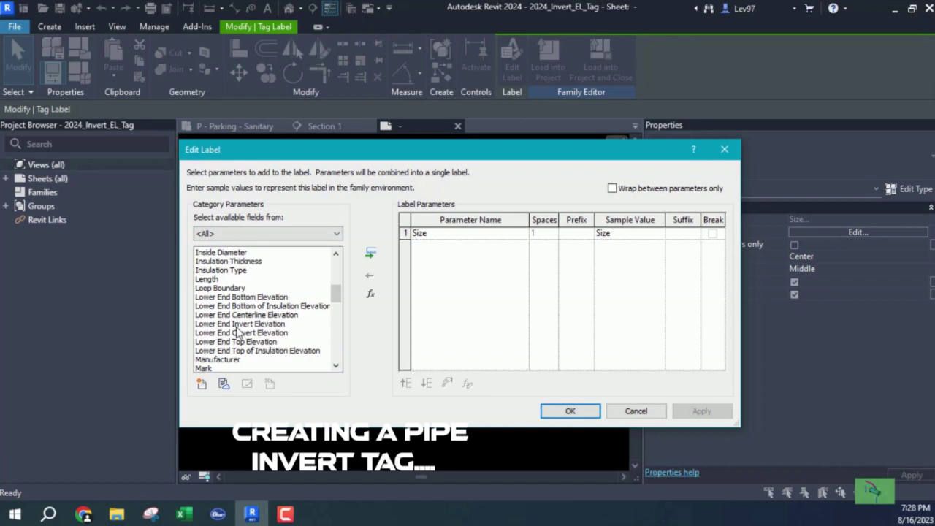
click(262, 326)
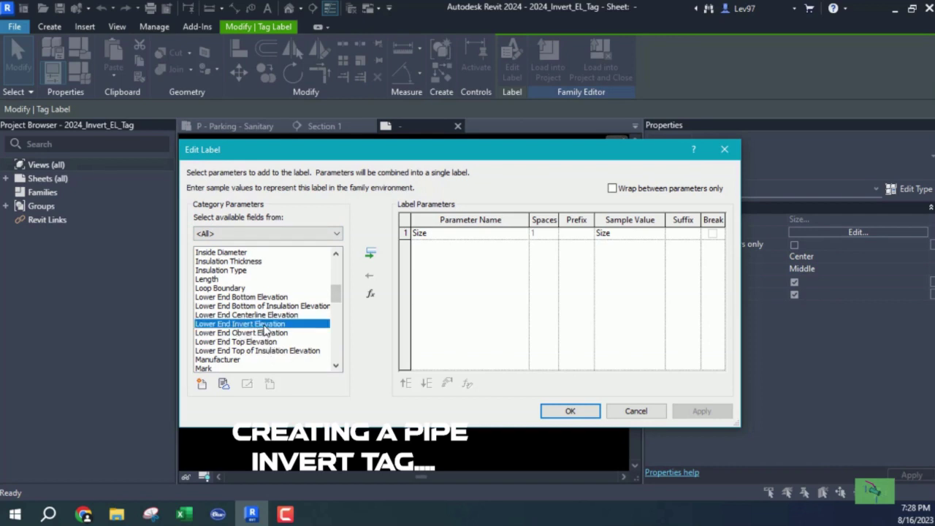
click(370, 253)
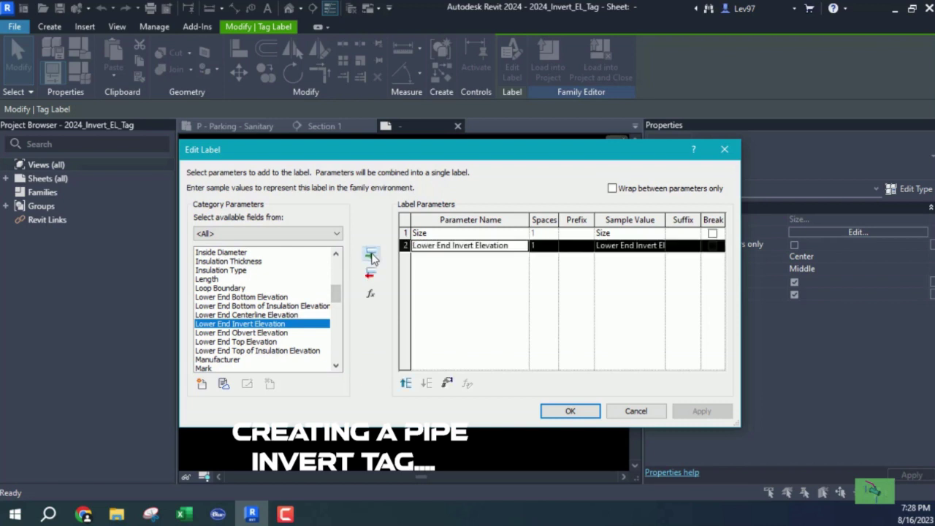
click(407, 232)
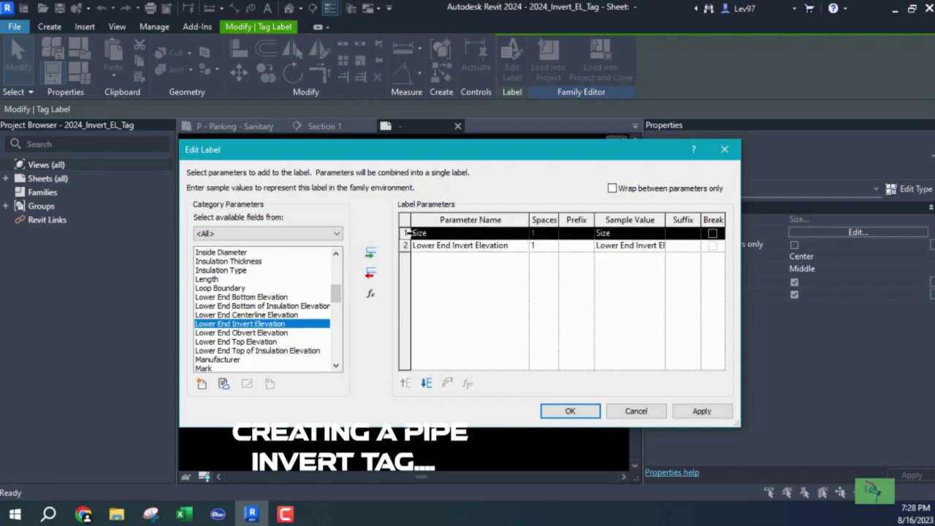
click(371, 275)
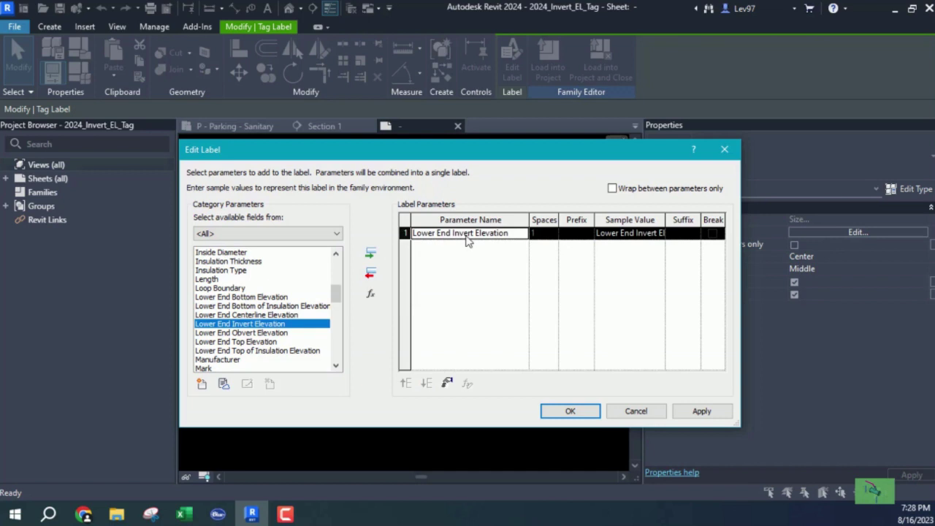
click(570, 236)
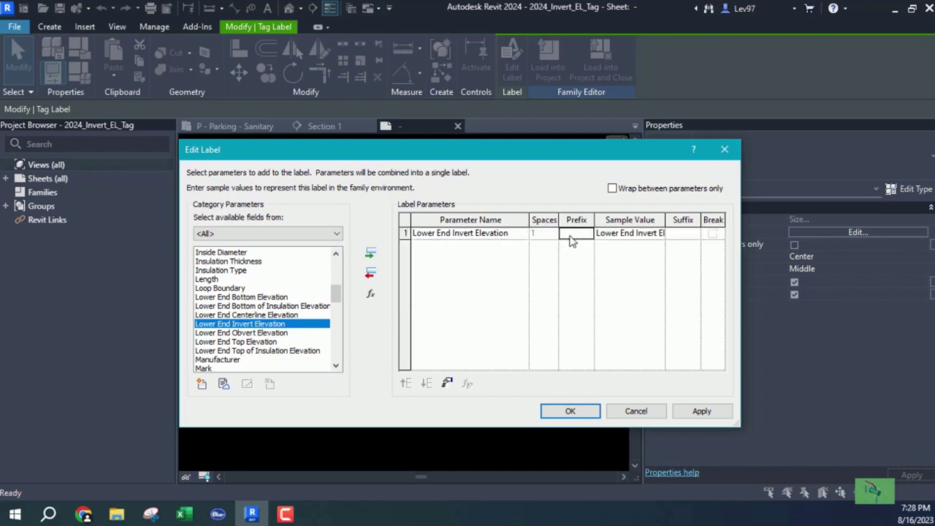
click(572, 236)
click(571, 412)
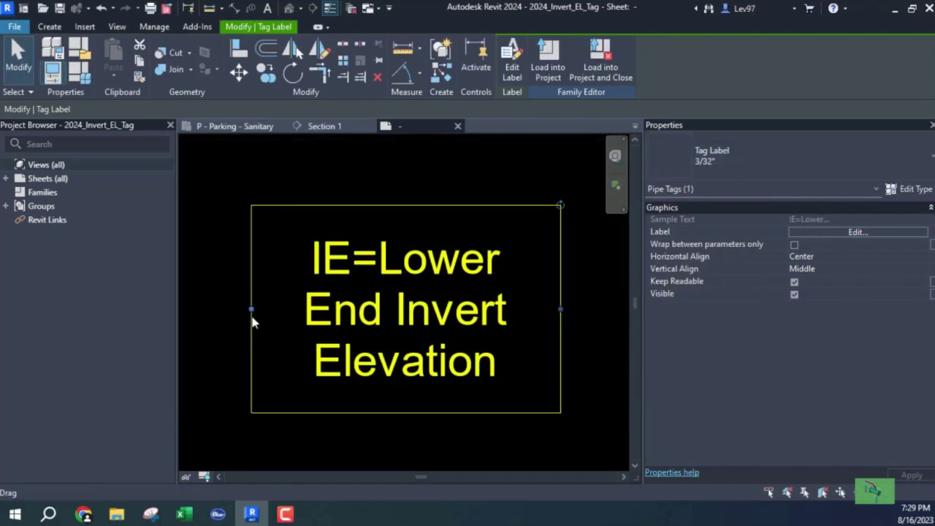
Widen the IE=Lower End Invert Elevation label box so the text fits one line.
drag(252, 308, 209, 308)
key(ctrl+z)
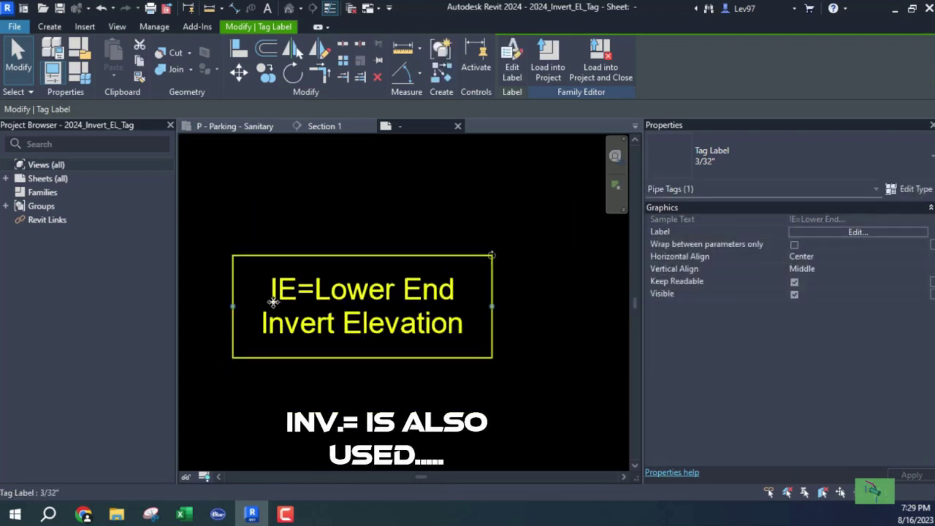
drag(493, 309, 577, 310)
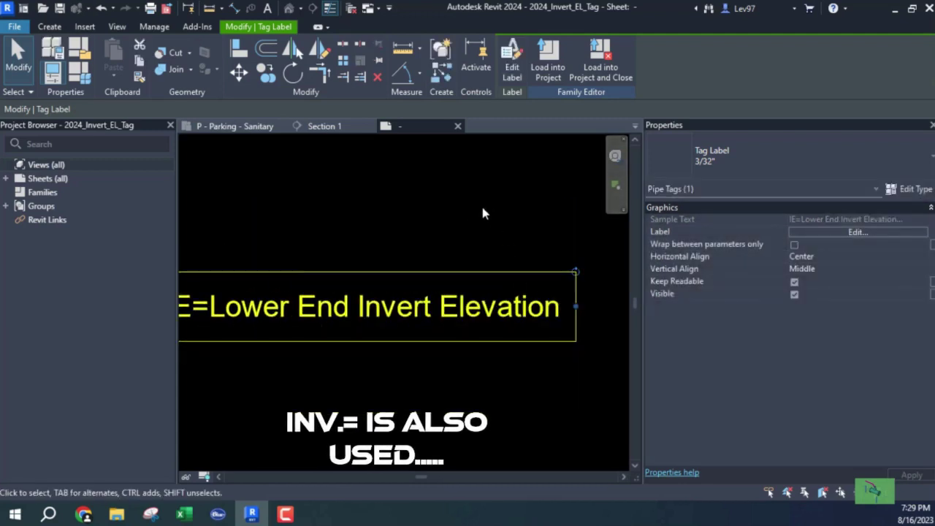
click(403, 223)
click(318, 285)
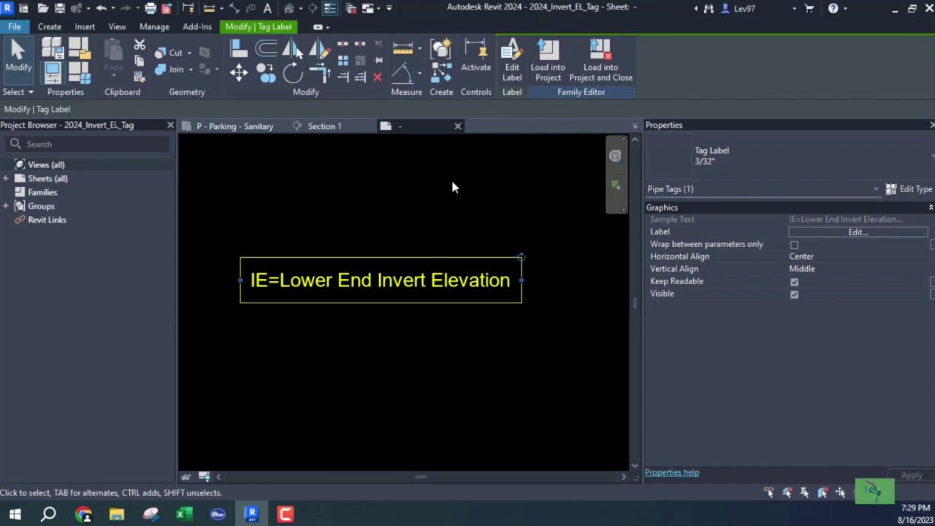
Load the saved 2024_Invert_EL_Tag family into the project and pick the sanitary pipe end to tag.
click(596, 73)
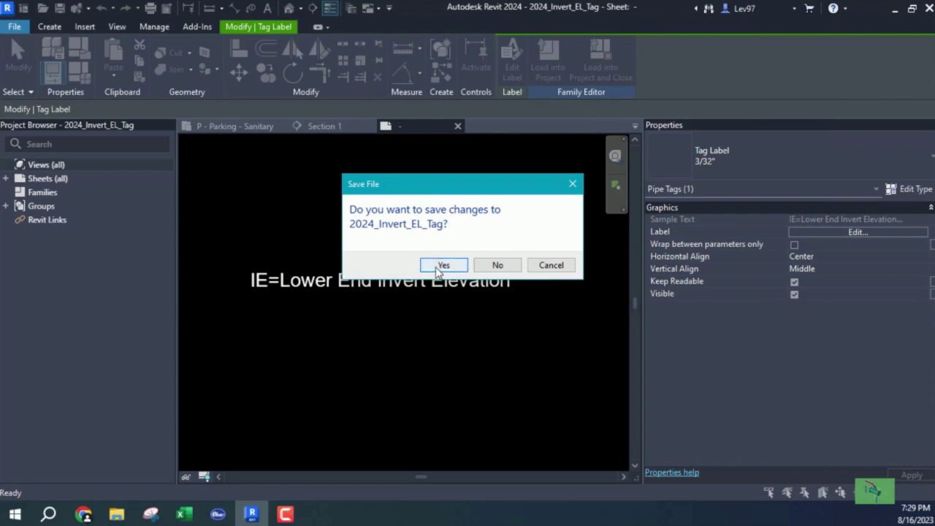
click(442, 266)
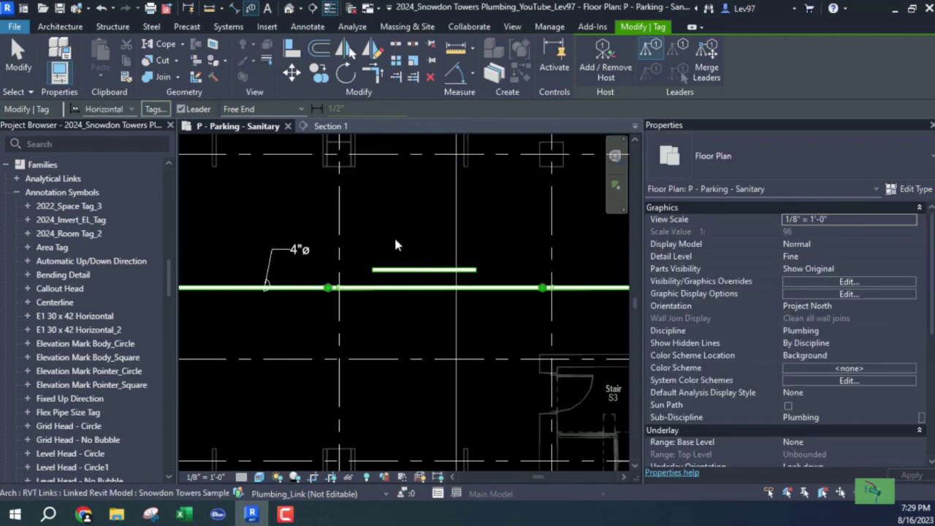
middle_drag(394, 236, 357, 259)
scroll(358, 259, up, 2)
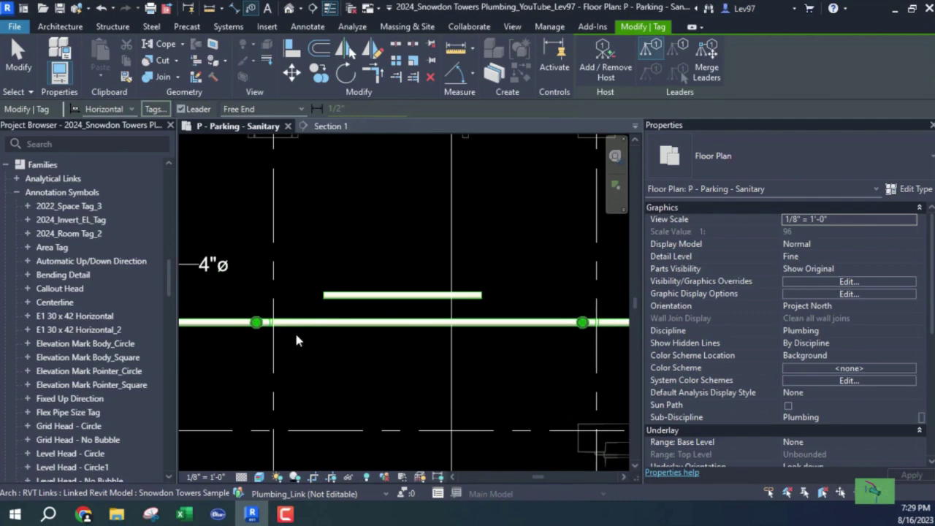
scroll(300, 336, down, 2)
middle_drag(254, 361, 667, 318)
scroll(474, 285, up, 2)
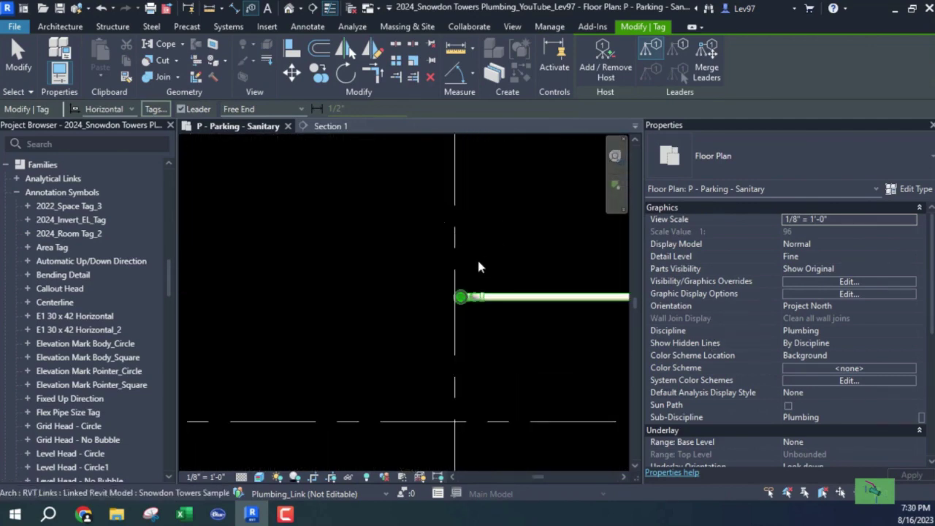
click(497, 299)
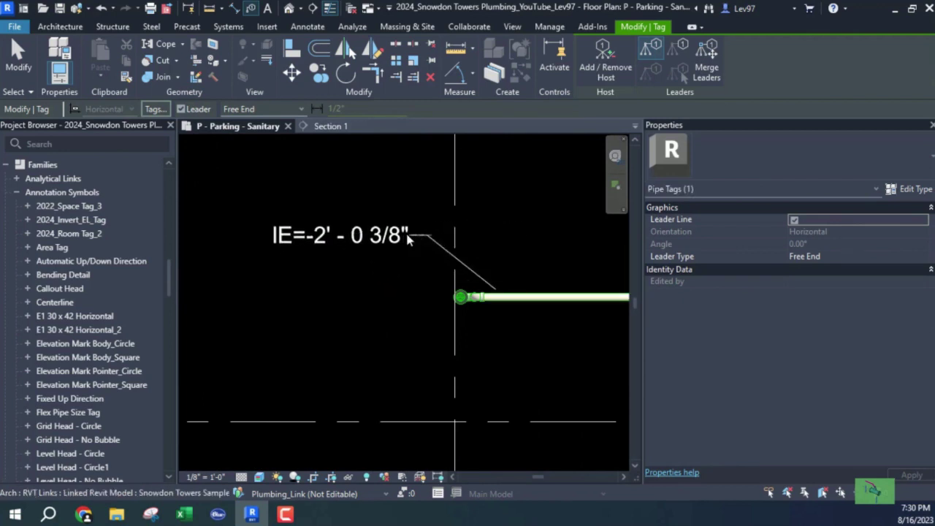
Place the IE=-2' - 0 3/8" tag above-left of the pipe end and select it.
click(389, 233)
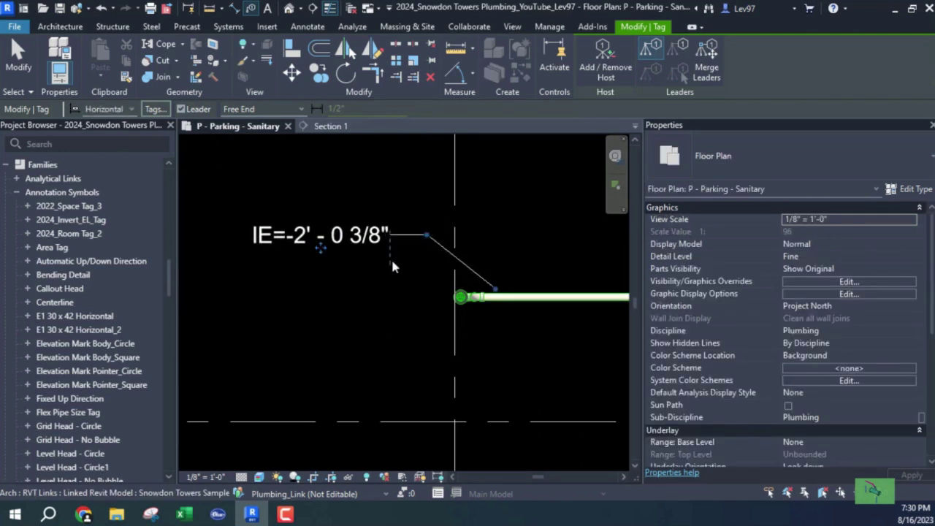
key(Escape)
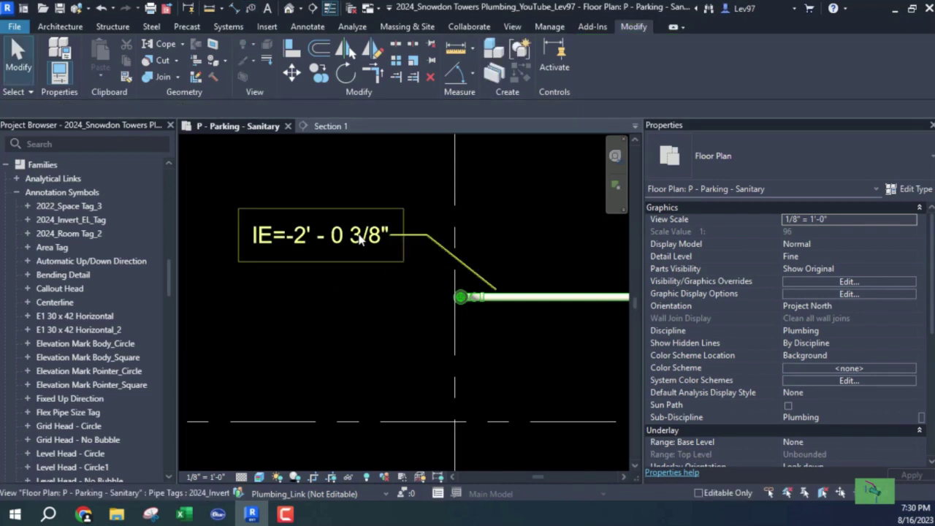
click(360, 241)
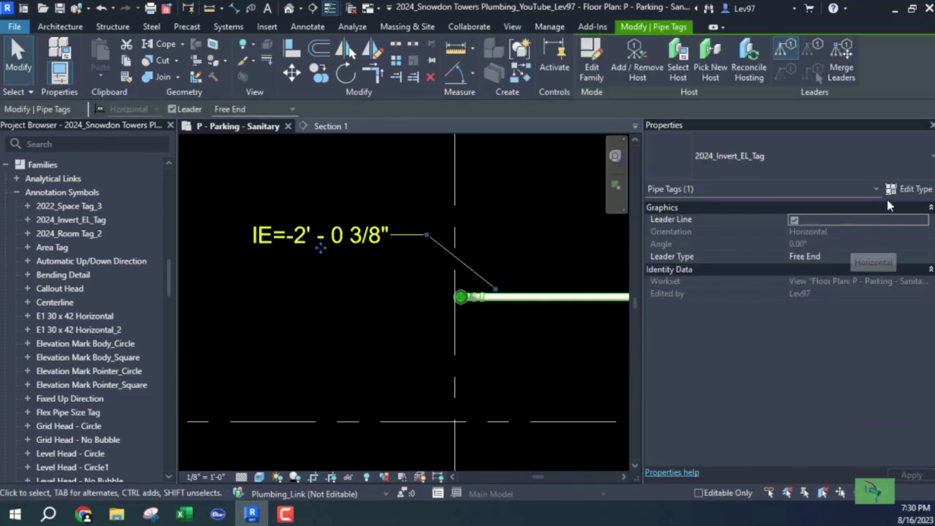
Set the tag type's Leader Arrowhead to Arrow Filled 20 Degree.
click(917, 189)
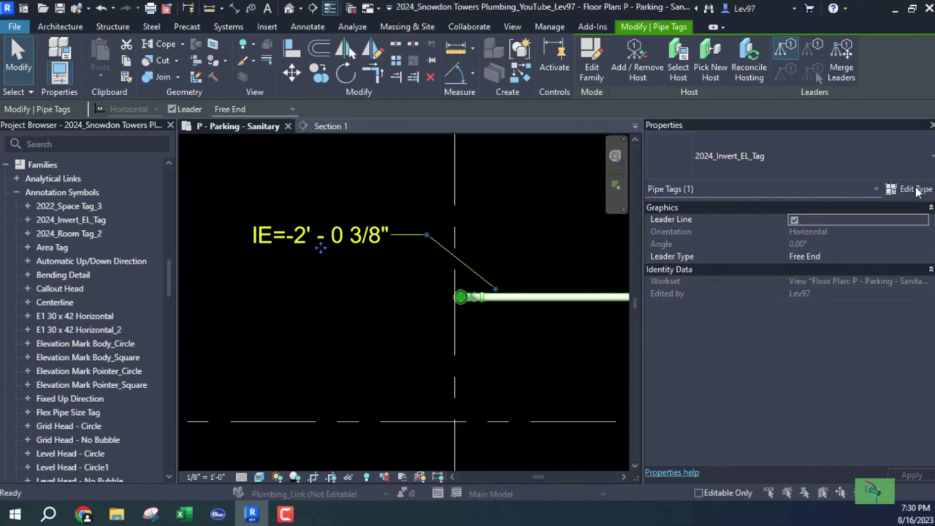
click(332, 234)
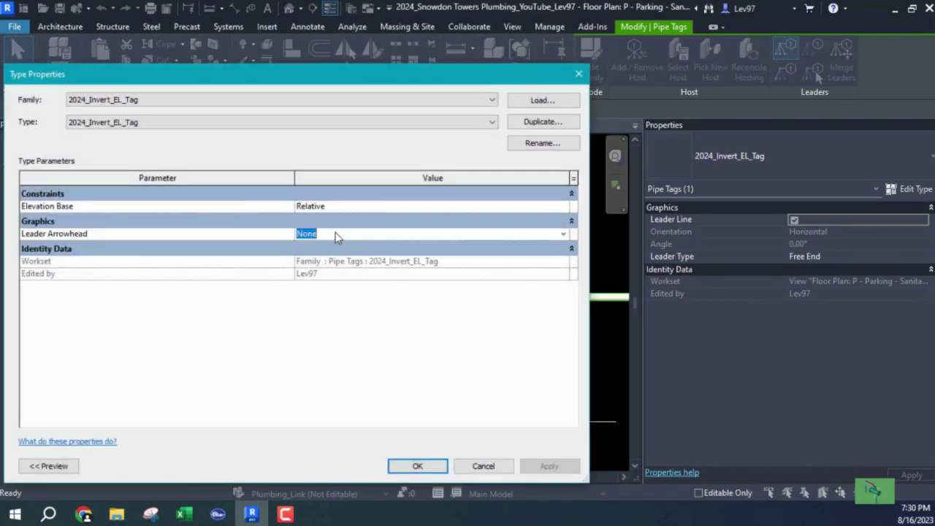
click(562, 235)
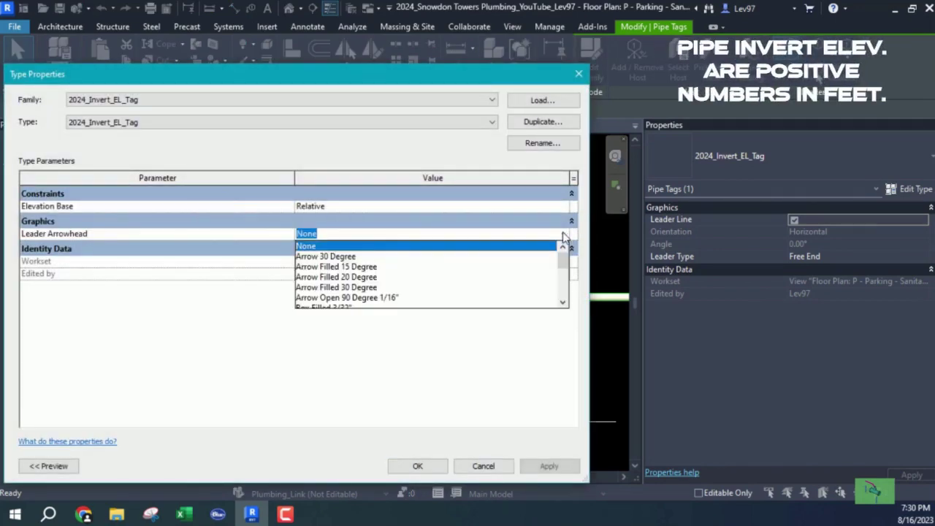
click(350, 276)
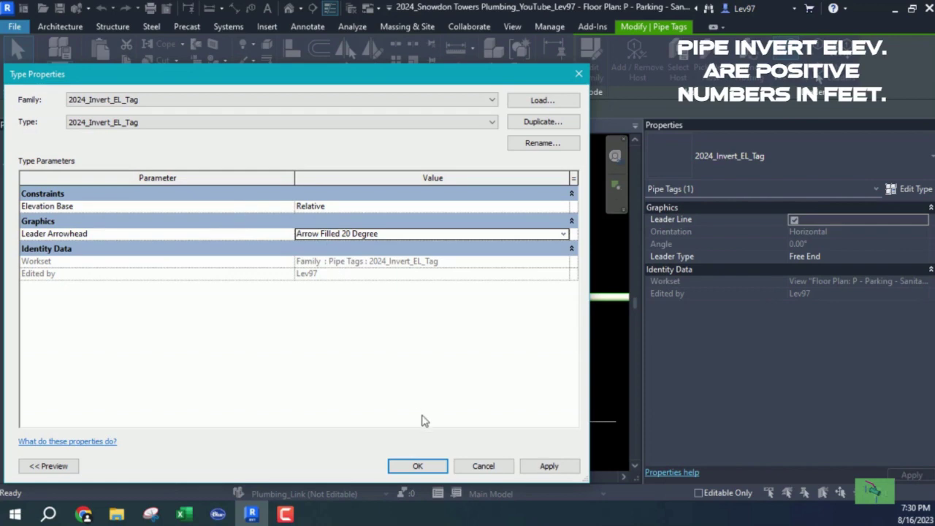
click(417, 467)
click(361, 338)
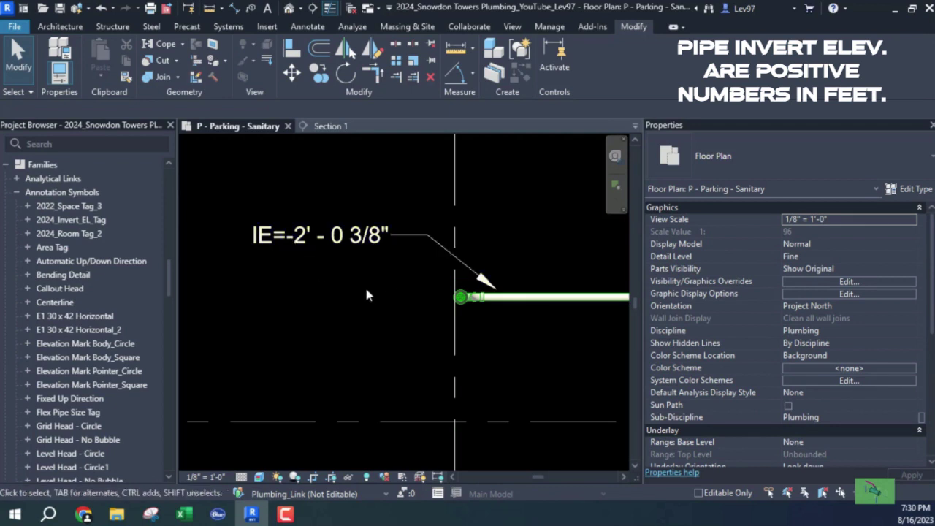
Recheck the IE tag, then switch to the Section 1 view.
click(353, 242)
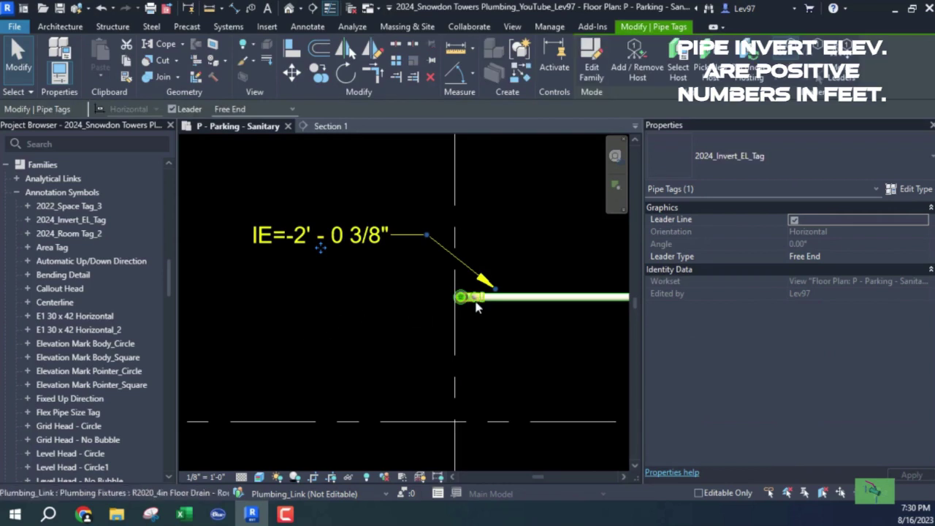
click(363, 307)
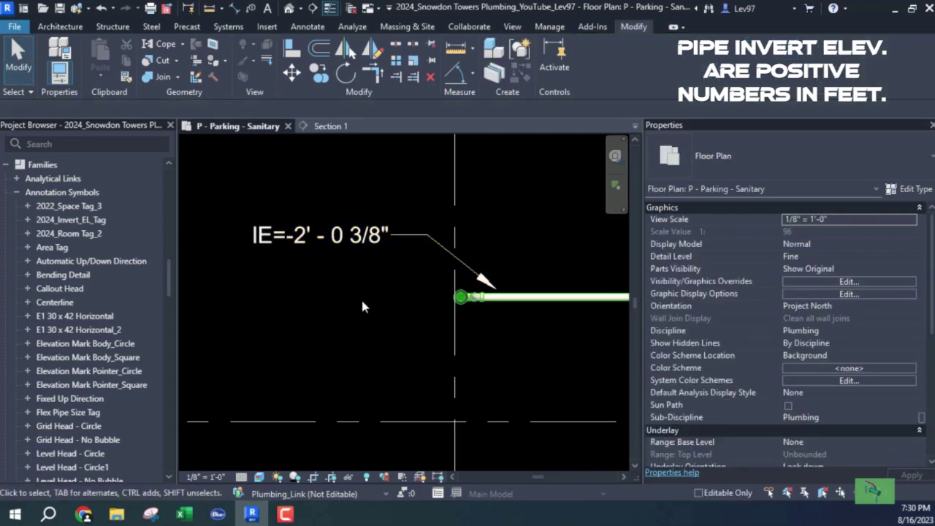
scroll(363, 307, down, 1)
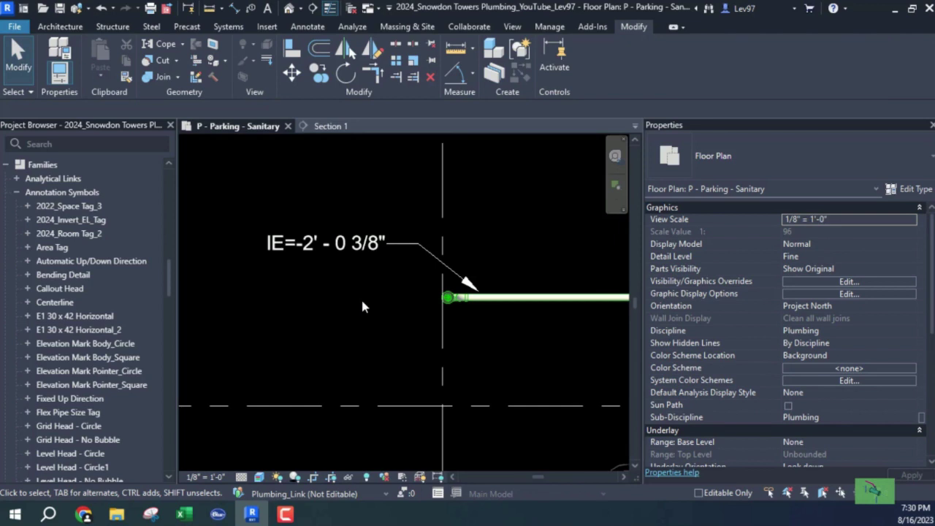
click(326, 128)
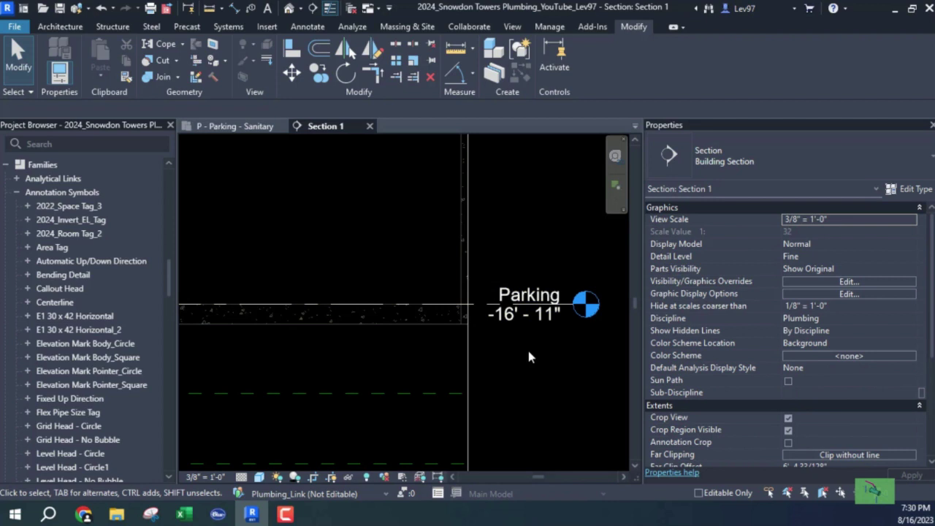
Check the Parking level at -16' - 11" in Section 1, then return to the P - Parking - Sanitary plan.
scroll(529, 358, down, 1)
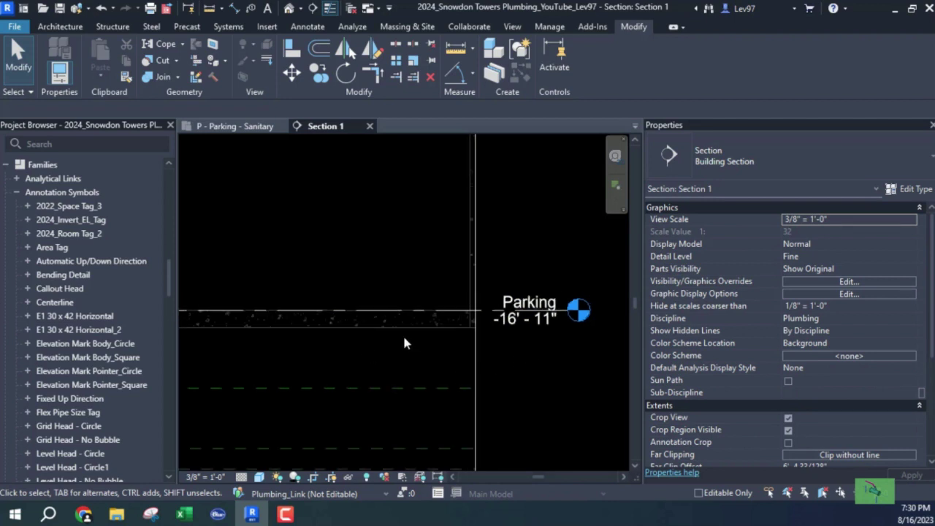
middle_drag(403, 335, 394, 354)
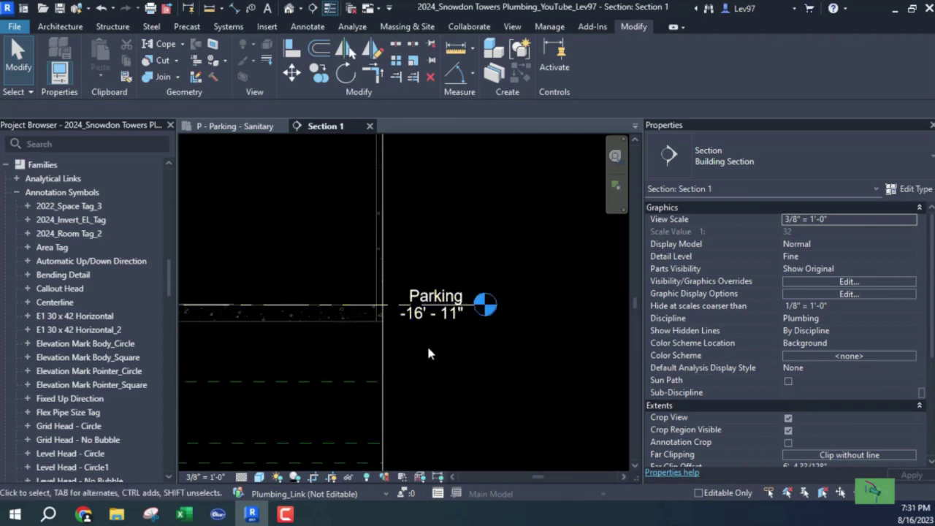
click(221, 127)
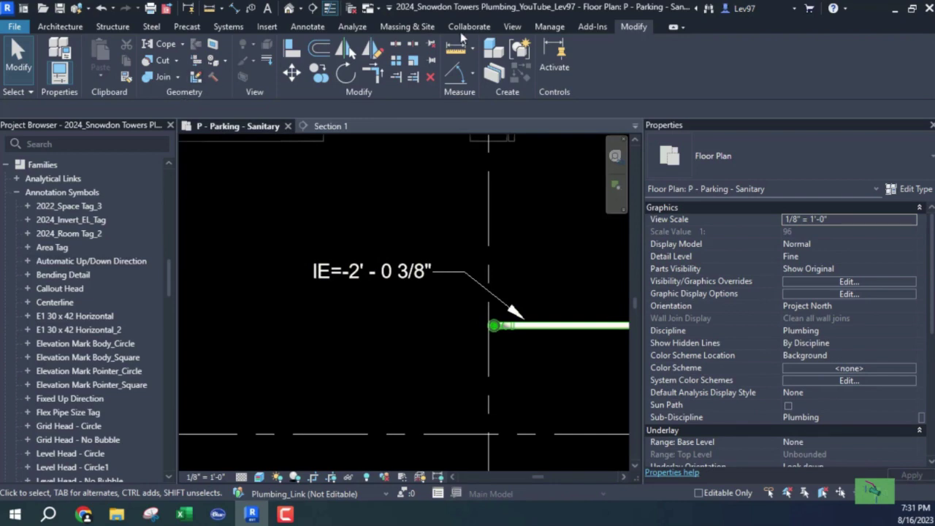
Set project length units to decimal feet, 2 decimal places, with a ' unit symbol.
click(549, 27)
click(241, 77)
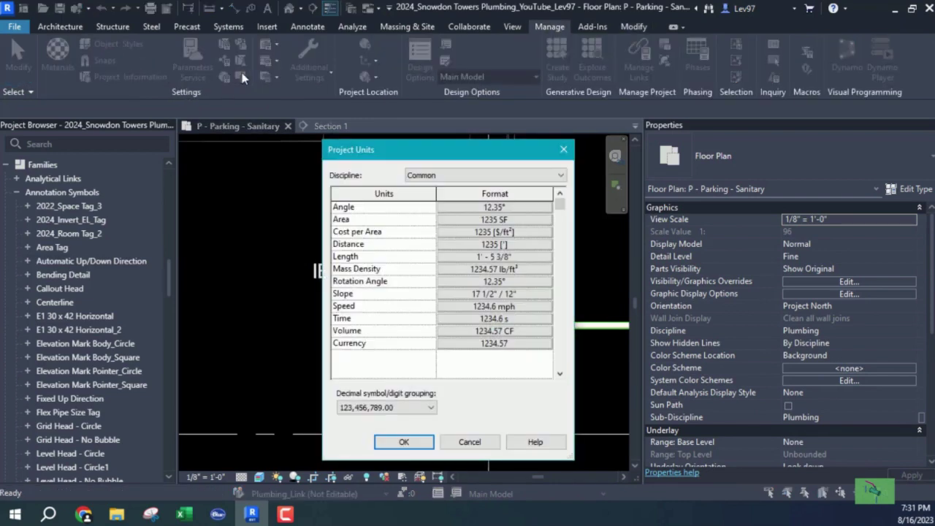
click(480, 257)
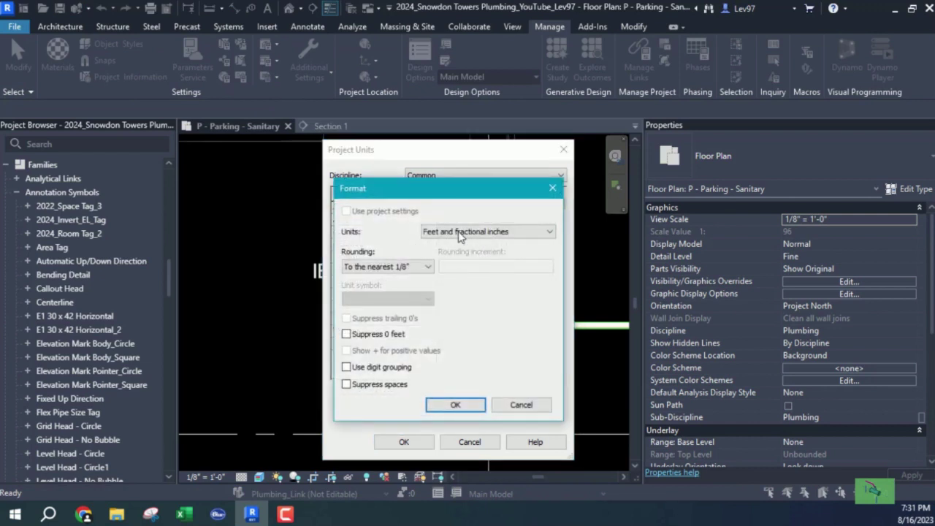
click(513, 233)
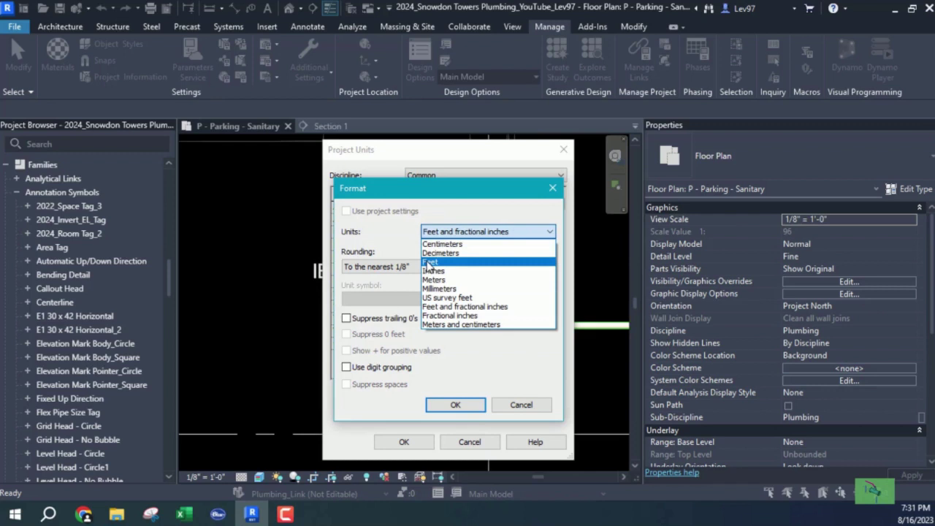
click(431, 261)
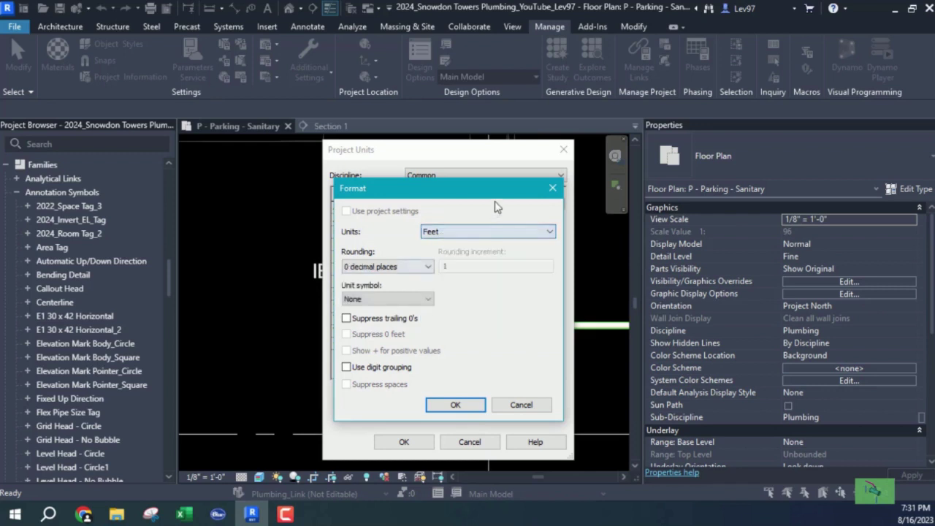
click(409, 269)
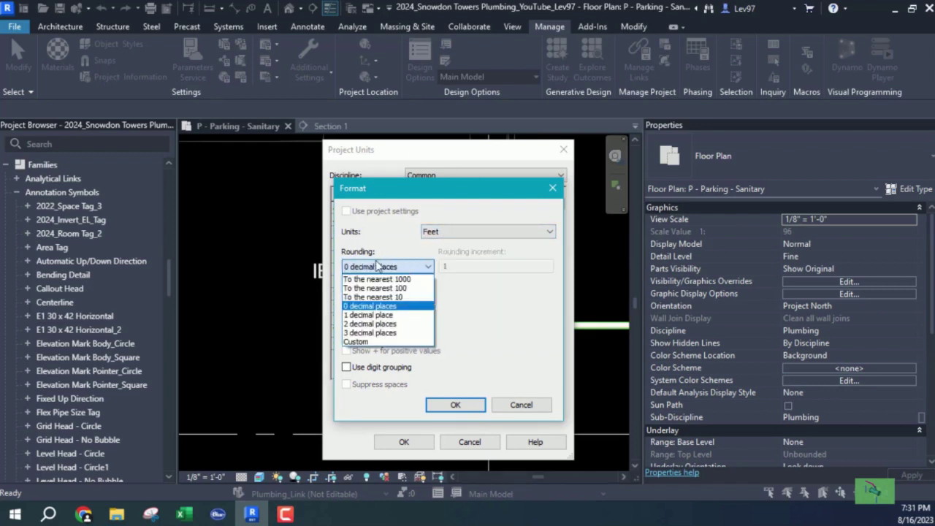
click(368, 325)
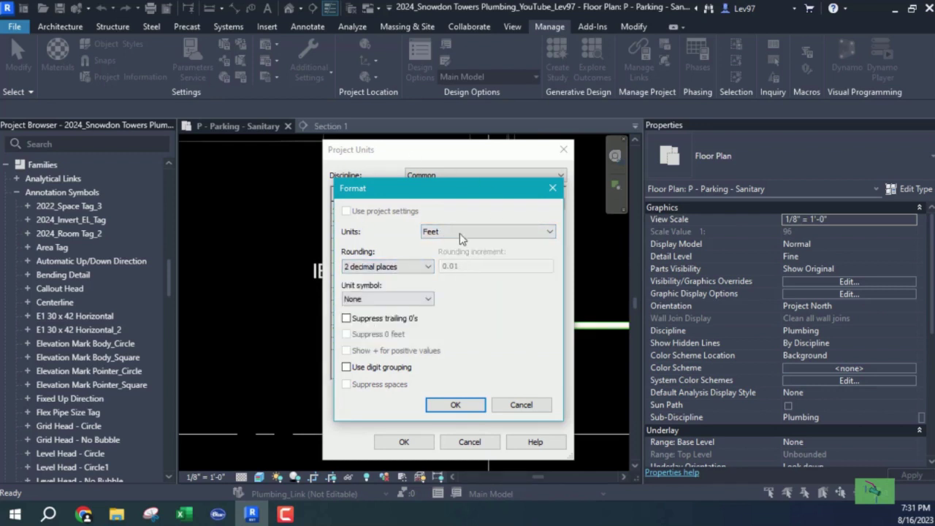
click(371, 299)
click(352, 320)
click(455, 404)
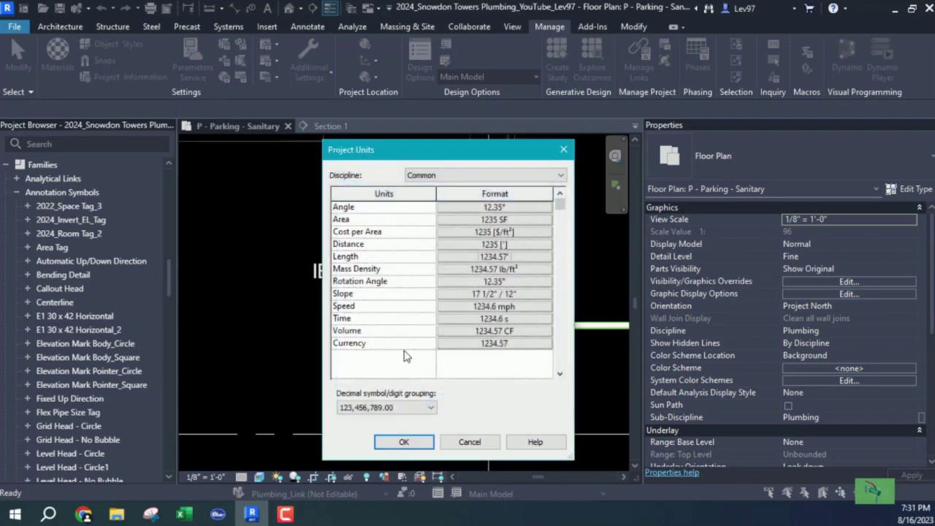
click(404, 441)
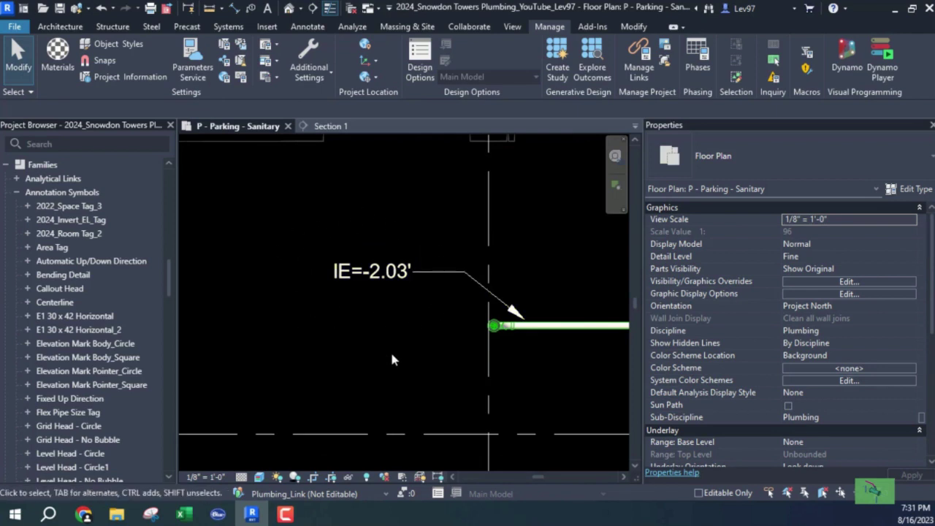
scroll(369, 283, up, 2)
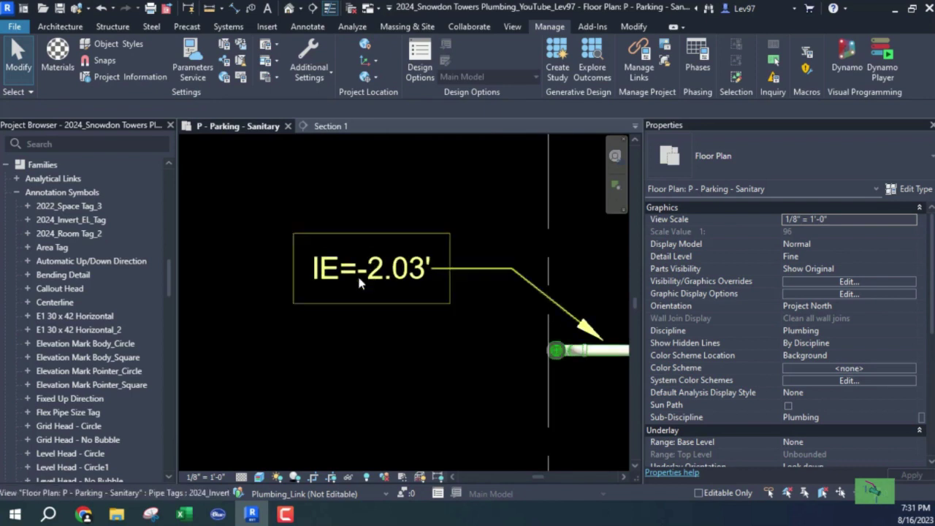
scroll(342, 331, down, 2)
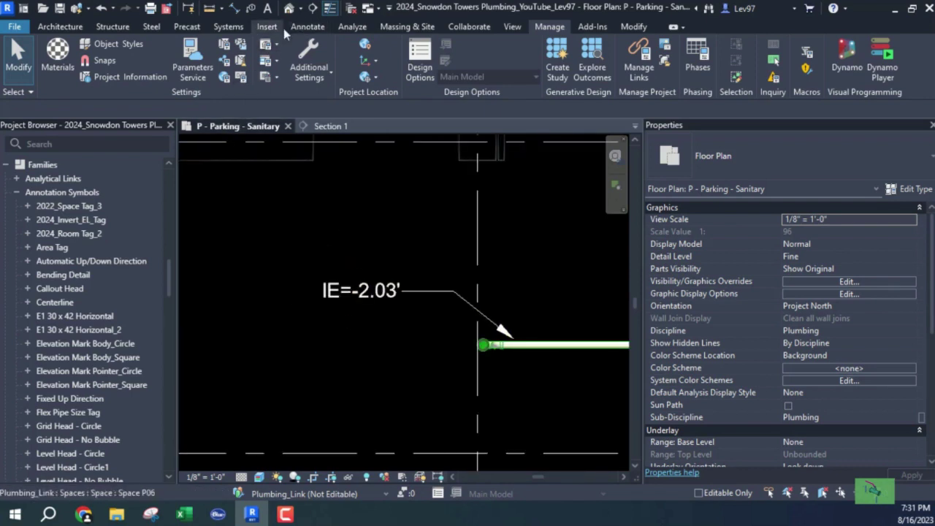
Add a text note IE=2.00' whose bent leader points to the pipe end, below the IE=-2.03' tag.
click(307, 27)
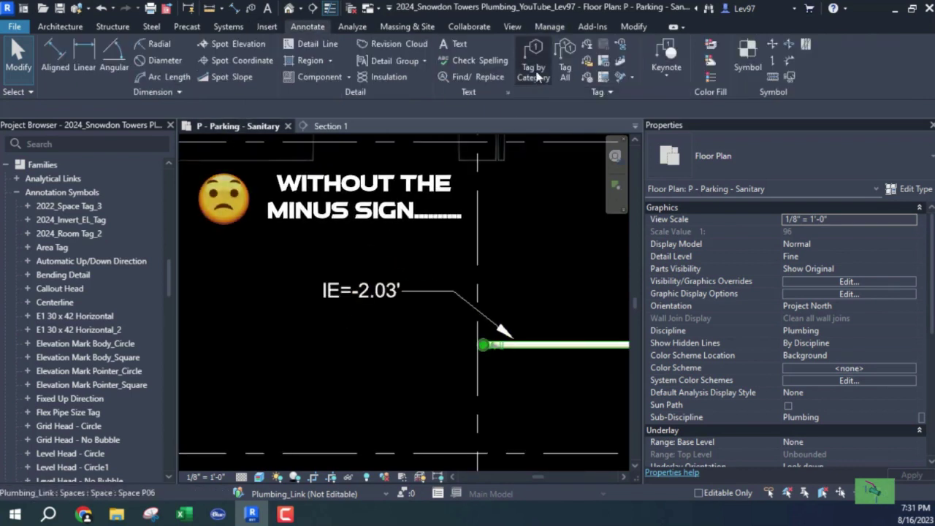
click(459, 45)
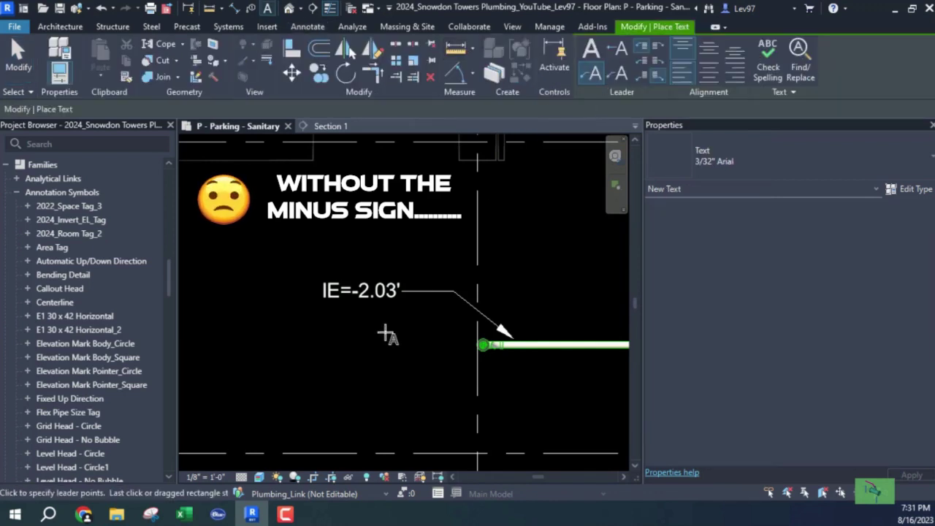
click(512, 356)
click(476, 399)
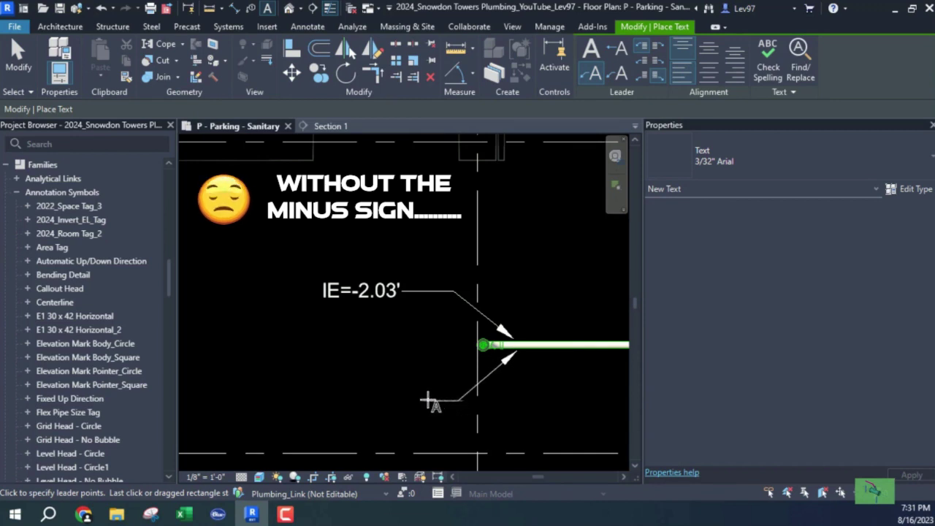
click(427, 400)
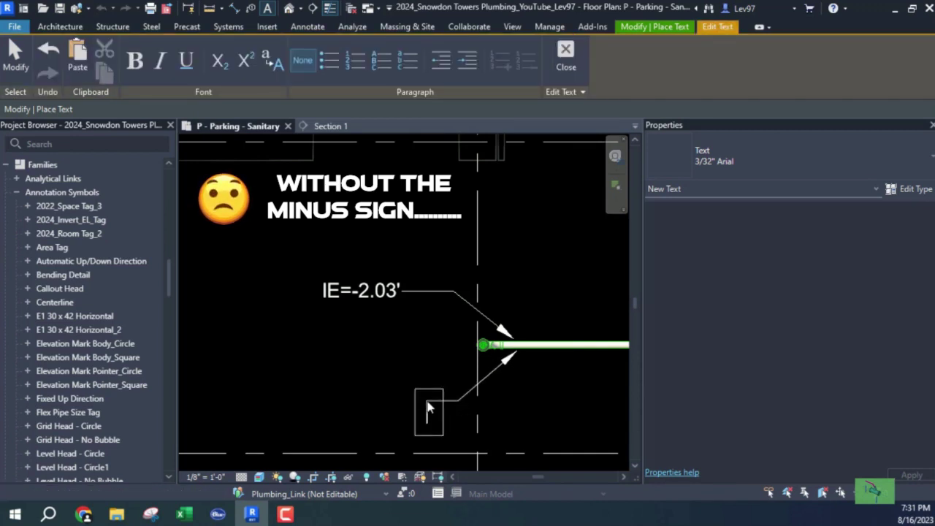
text(IE=)
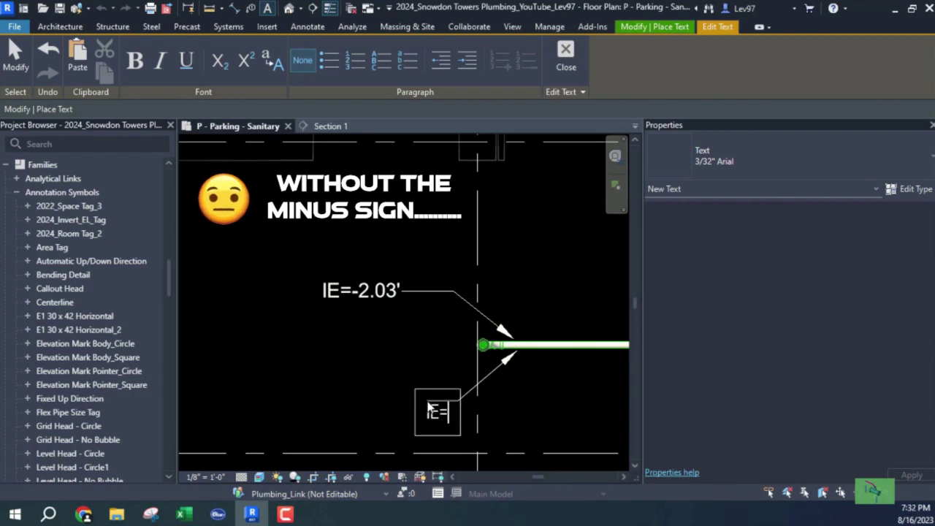
text(2)
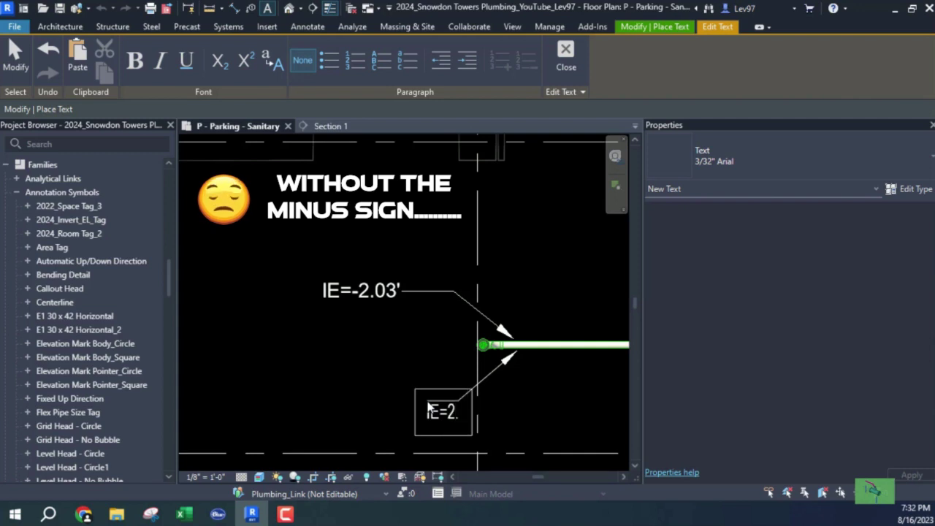
text(.00')
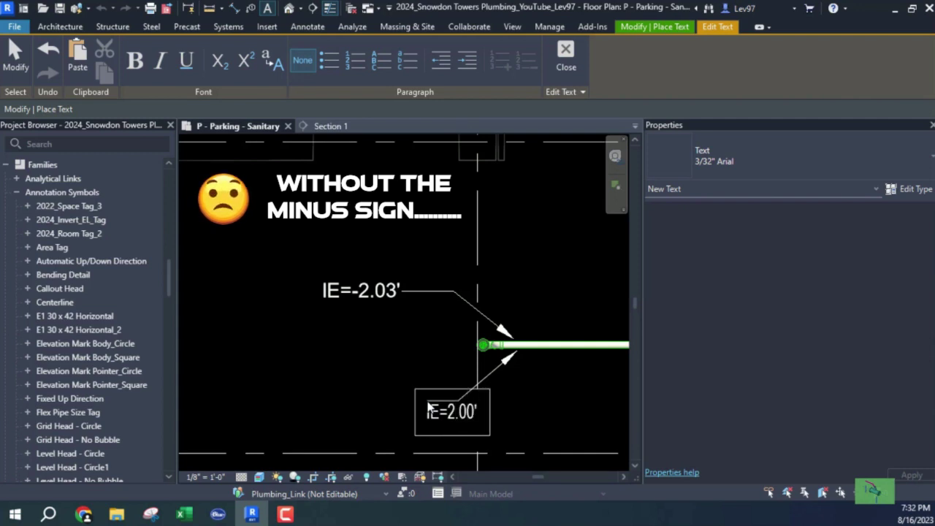
click(376, 385)
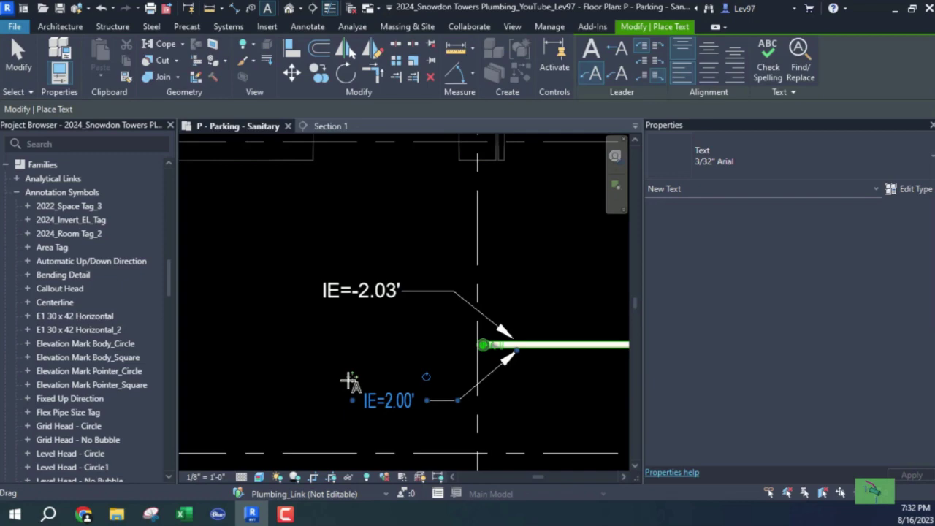
key(Escape)
key(Escape)
click(361, 300)
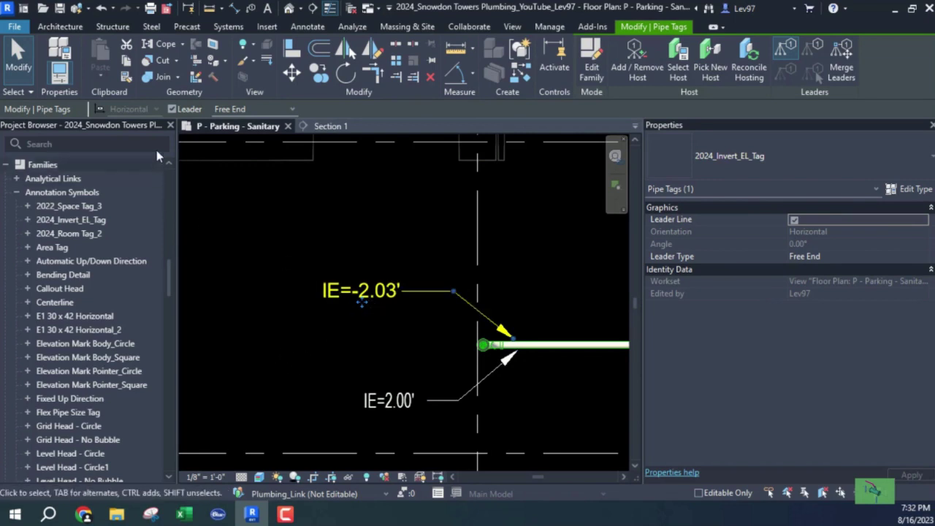
click(559, 27)
click(241, 79)
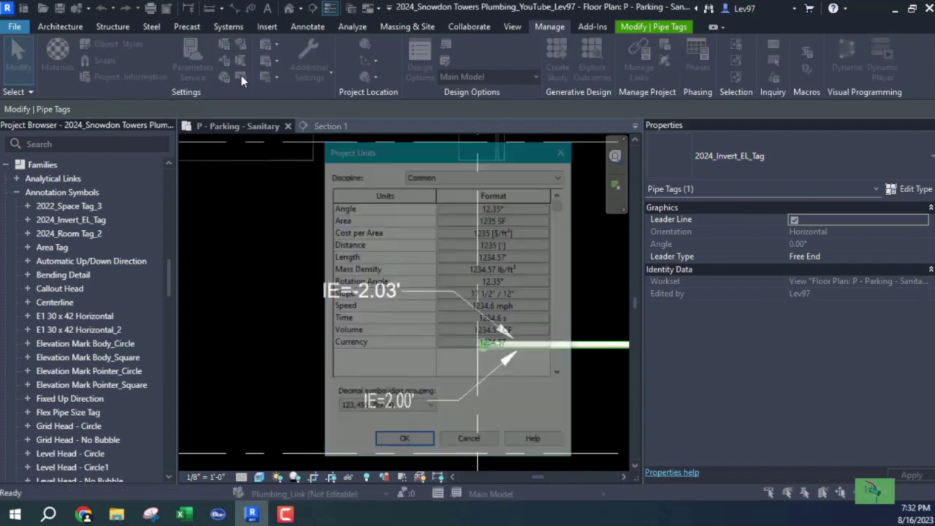
click(482, 257)
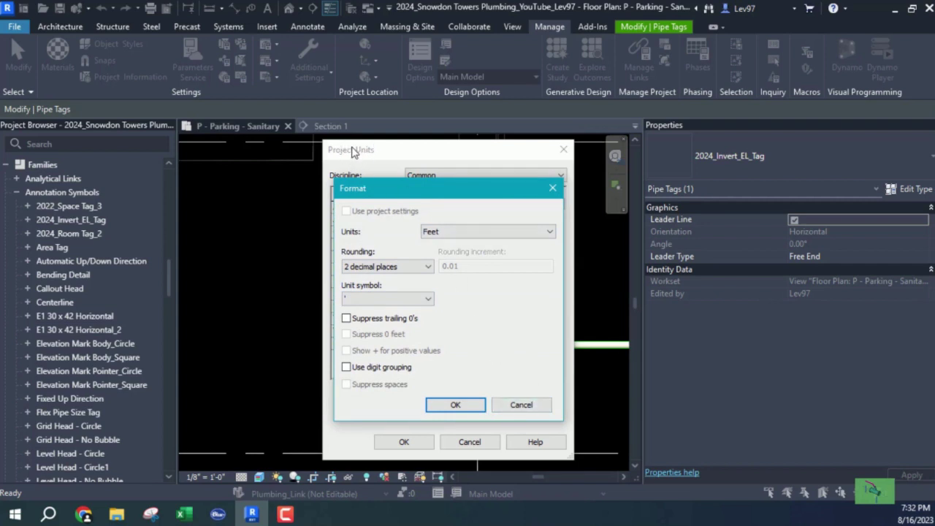
click(530, 411)
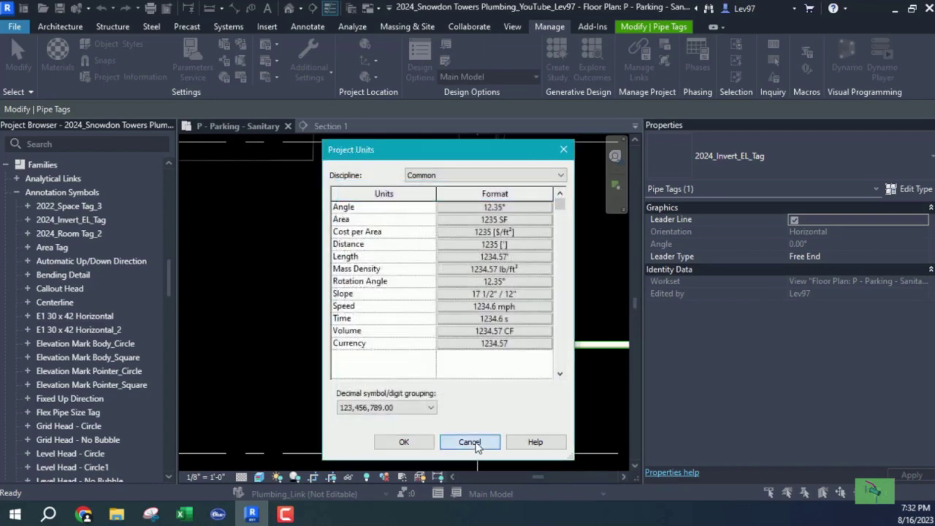
click(469, 442)
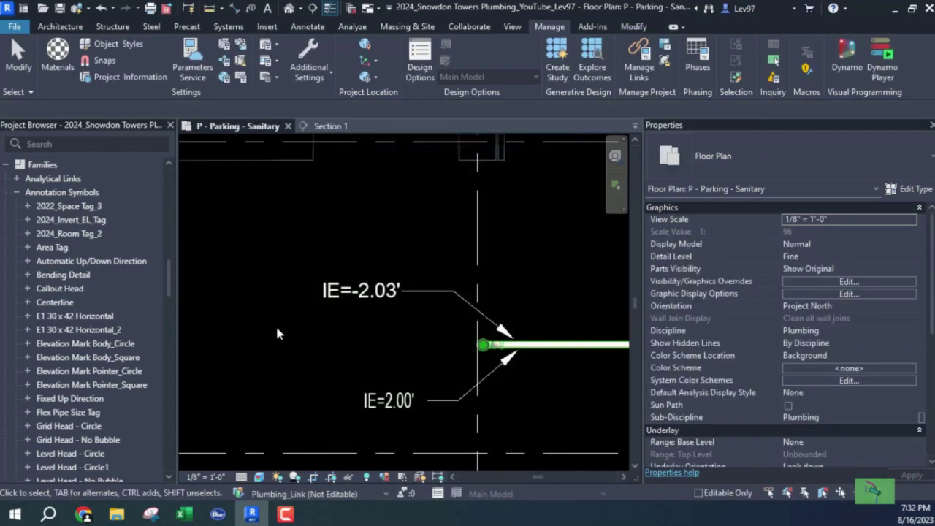
click(335, 130)
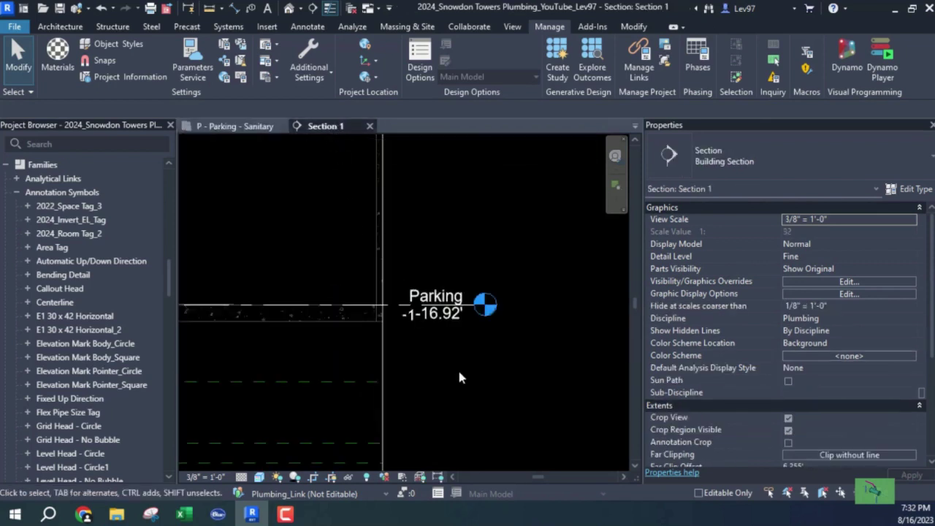
scroll(447, 346, up, 1)
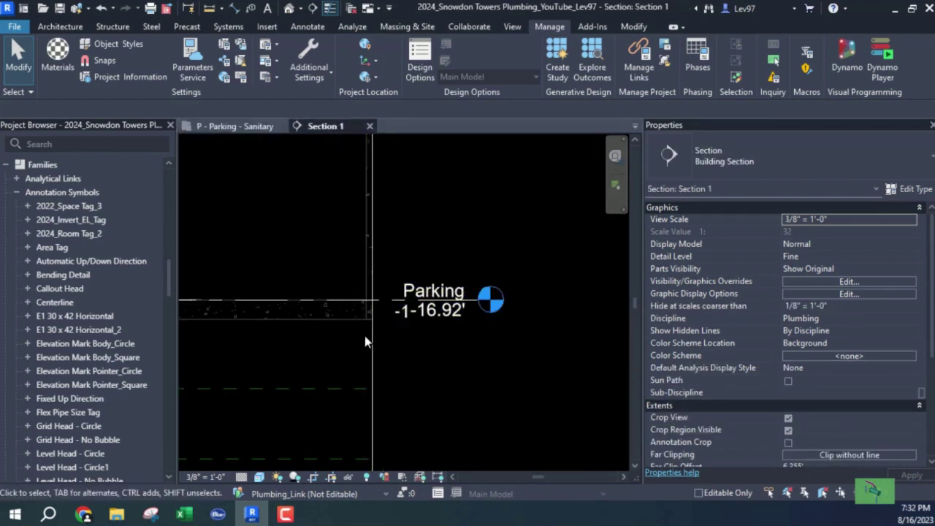
middle_drag(458, 325, 449, 507)
middle_drag(432, 223, 430, 346)
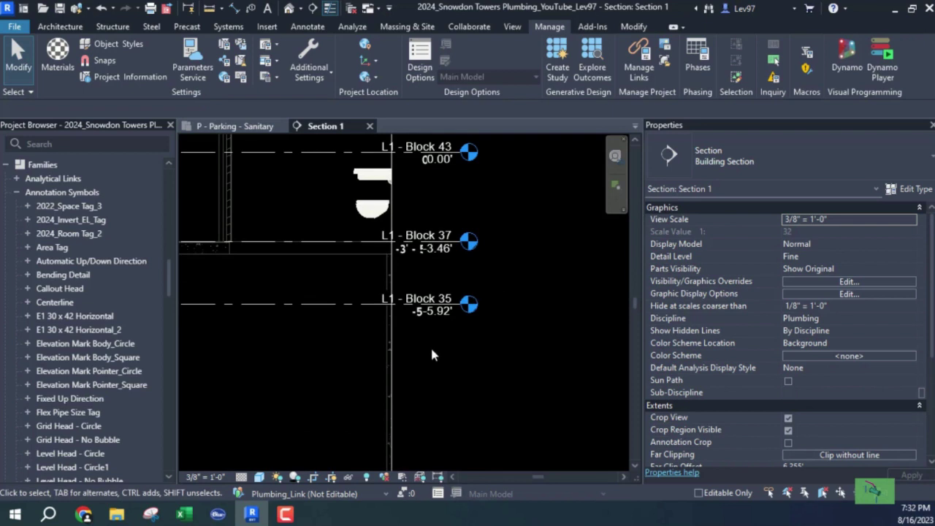
middle_drag(423, 194, 448, 258)
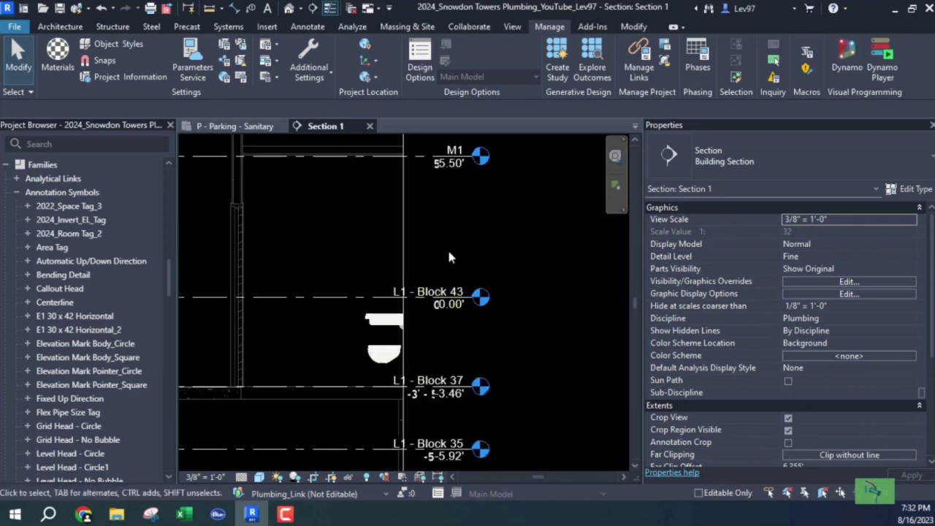
middle_drag(452, 442, 427, 391)
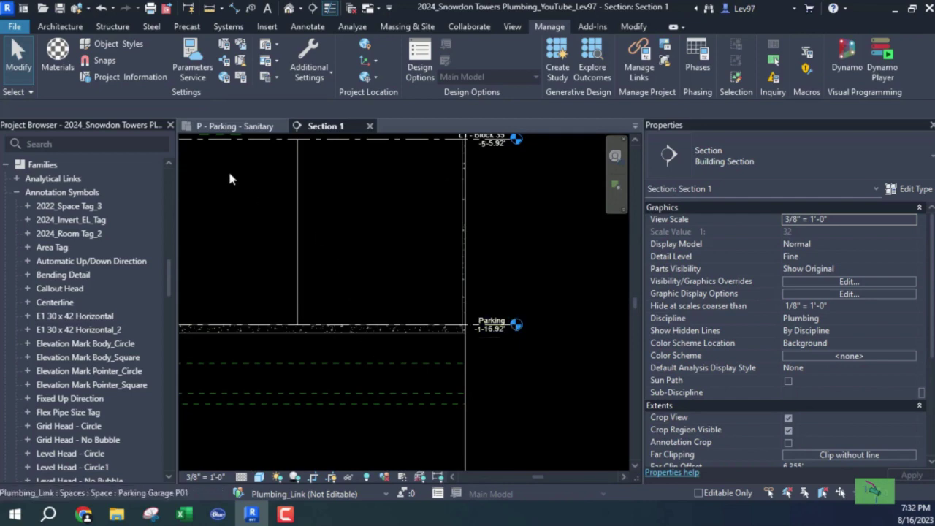
click(235, 126)
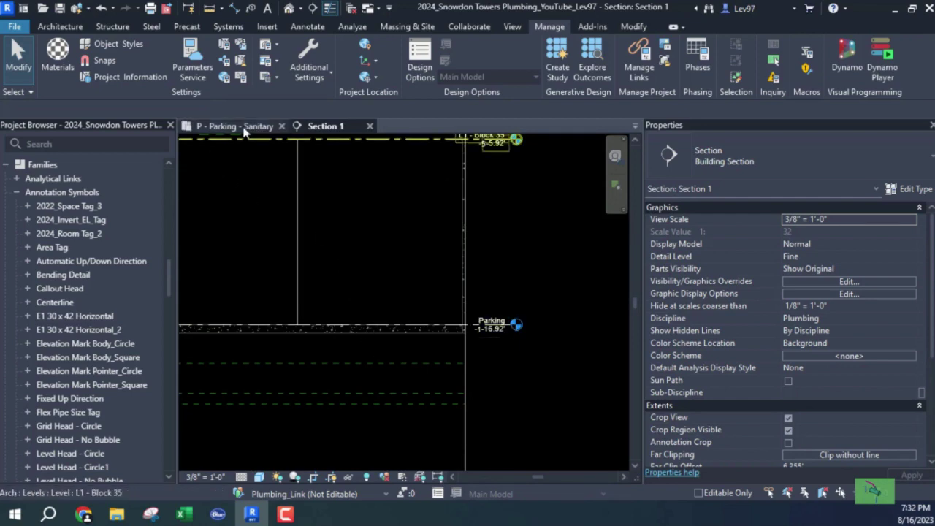
Glance at Project Units without changes, then select and deselect the IE=-2.03' pipe tag.
click(241, 77)
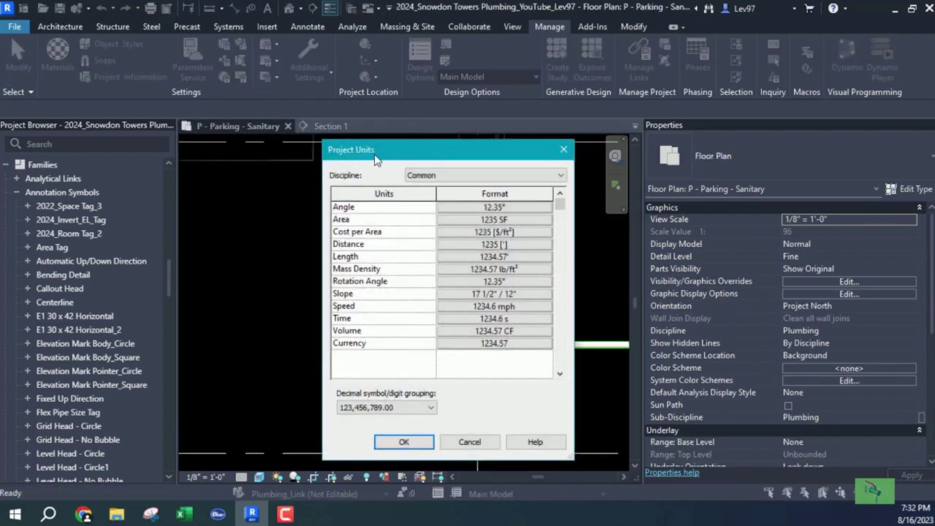
click(469, 442)
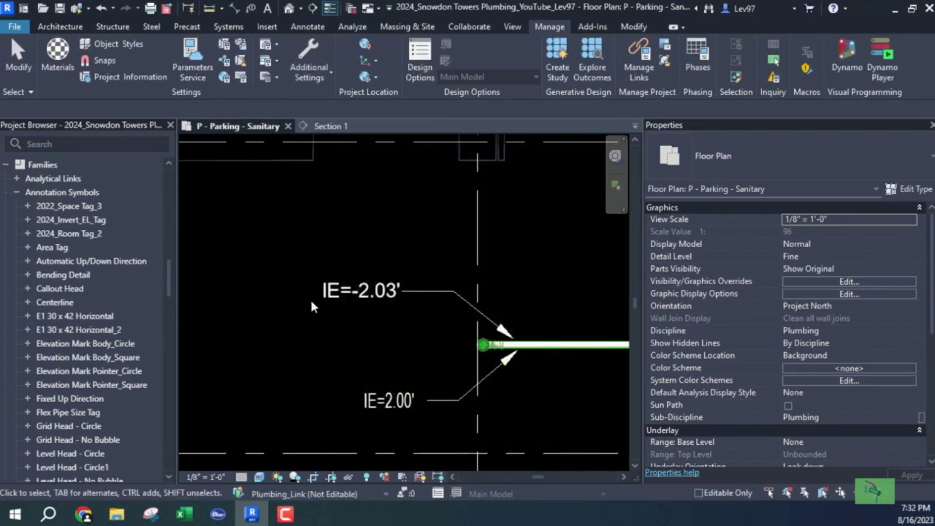
click(349, 296)
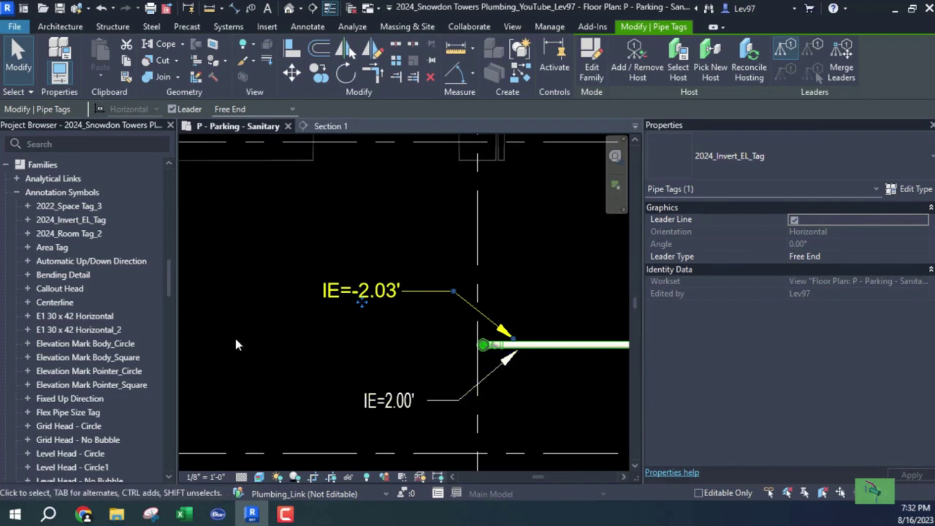
click(355, 351)
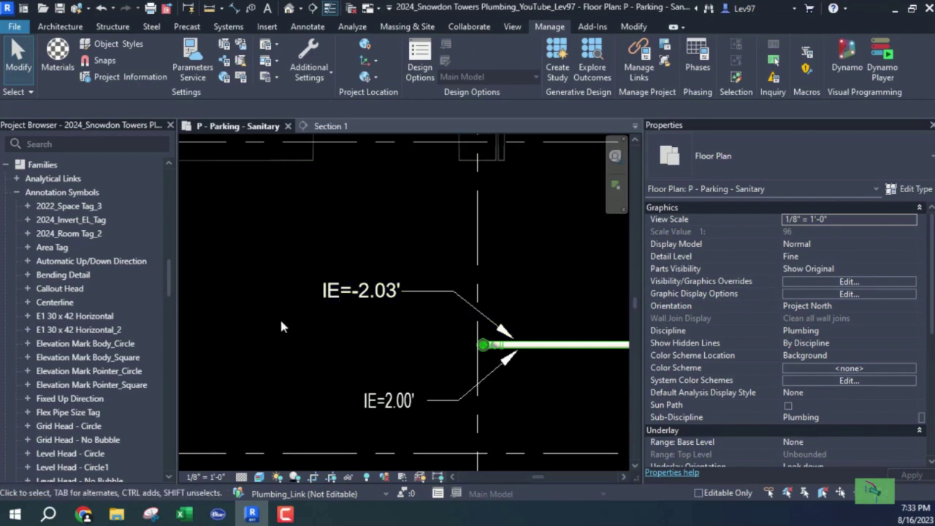
Change Length format to feet and fractional inches, rounded to the nearest 1/8".
click(242, 77)
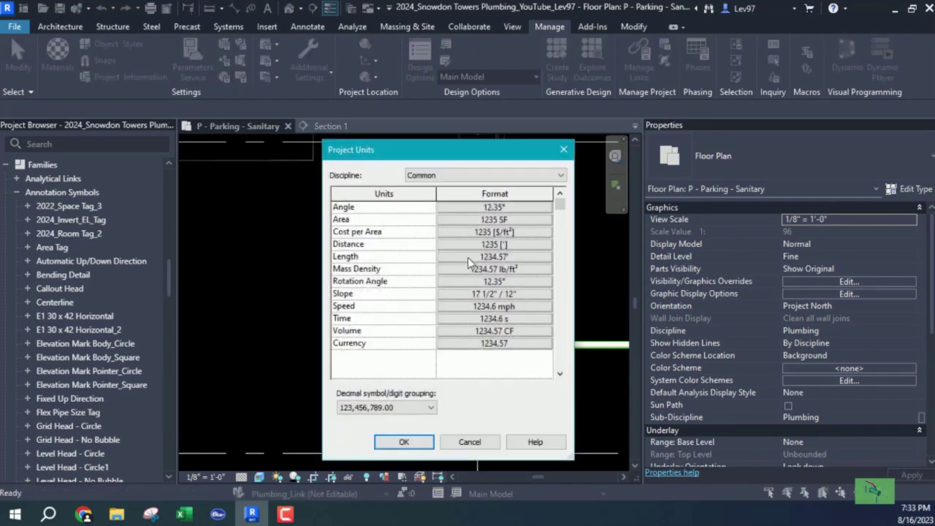
click(467, 257)
click(447, 232)
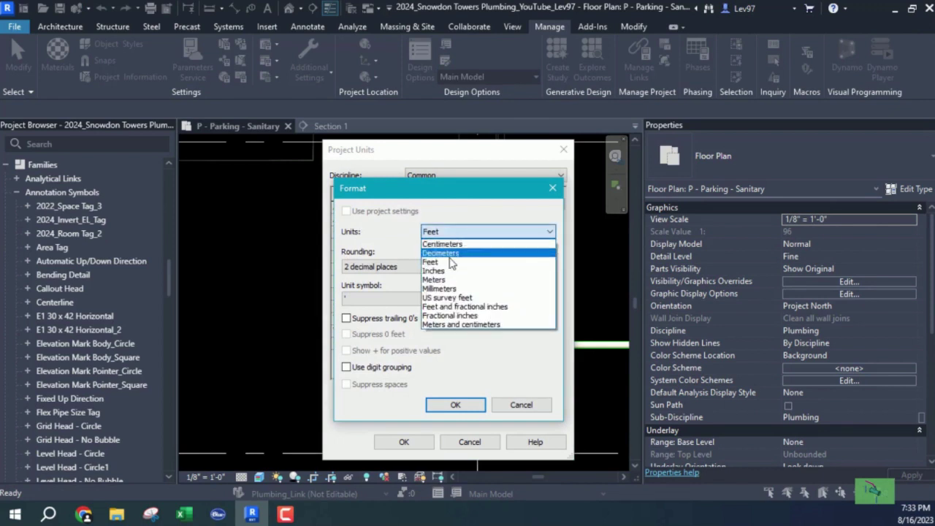
click(460, 307)
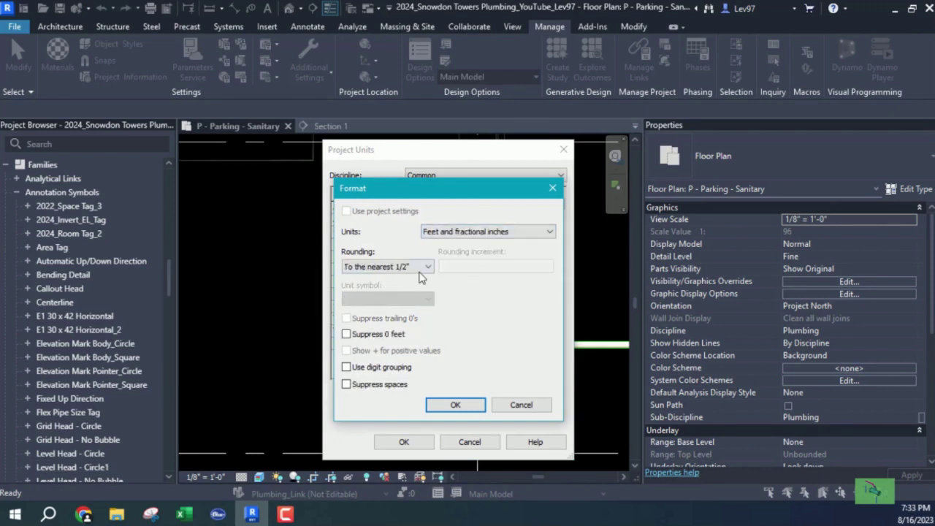
click(425, 268)
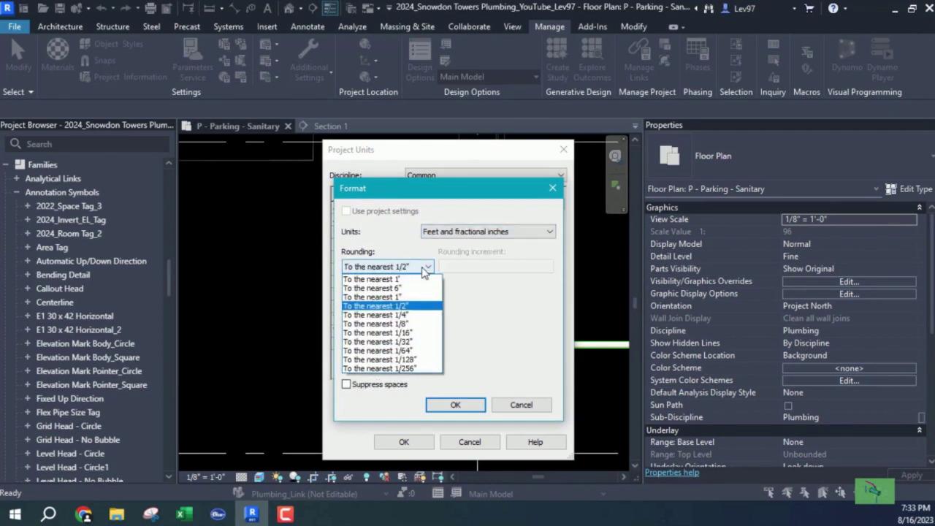
click(388, 324)
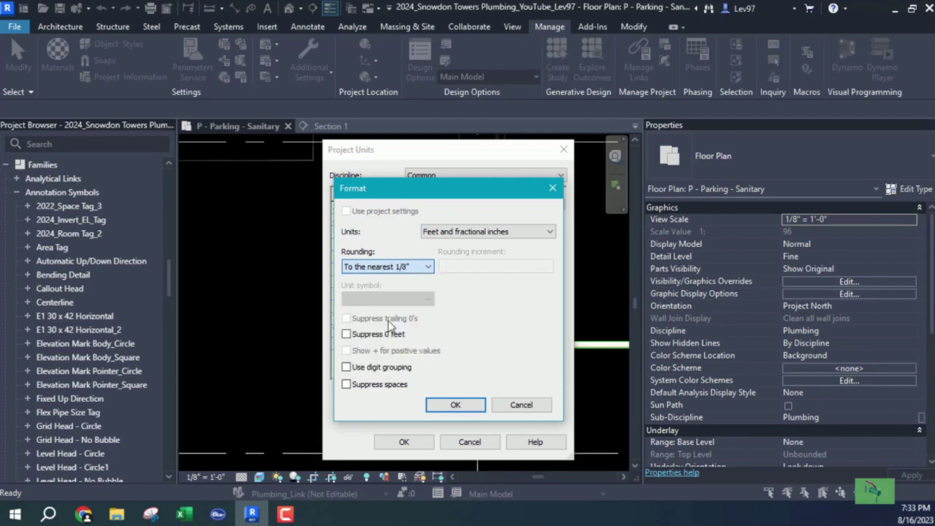
click(456, 405)
Apply the units, check Section 1, then recentre the parking sanitary plan tag reading IE=-2' - 0 3/8".
click(404, 442)
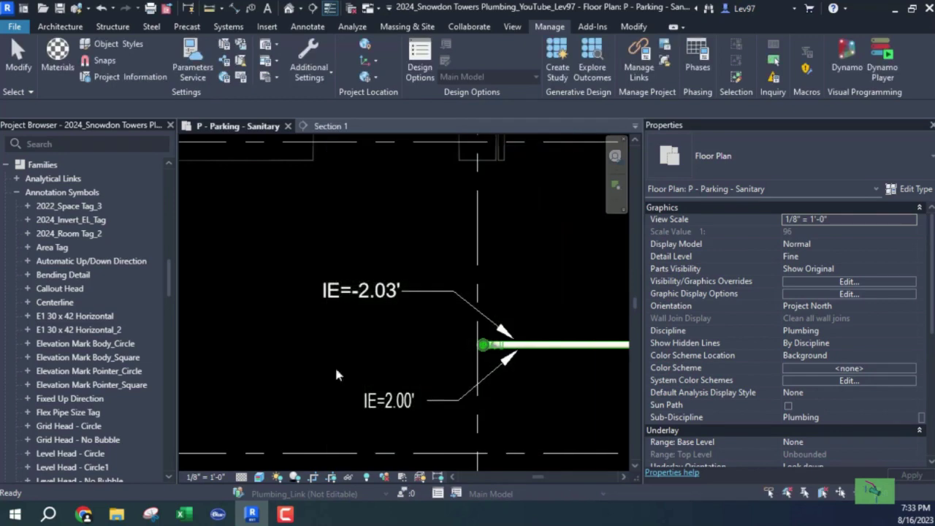
click(330, 126)
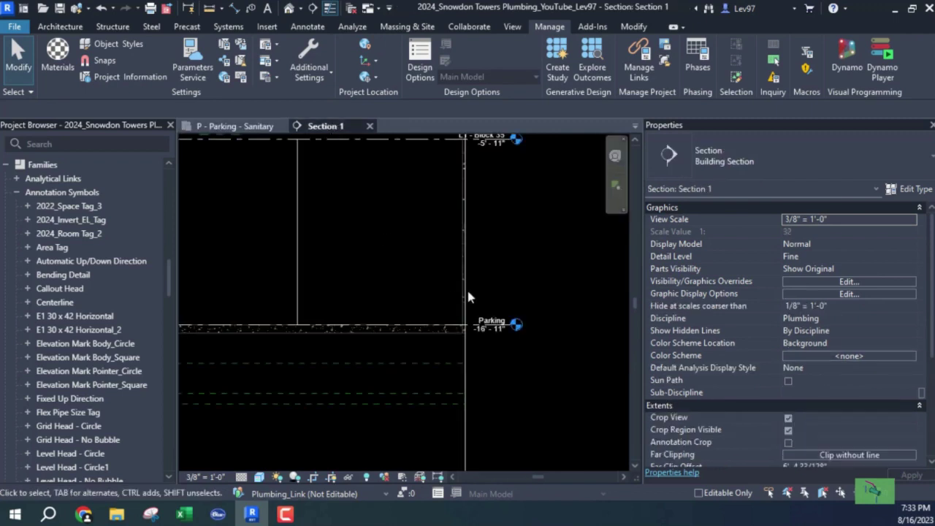
scroll(496, 338, up, 5)
scroll(475, 359, down, 3)
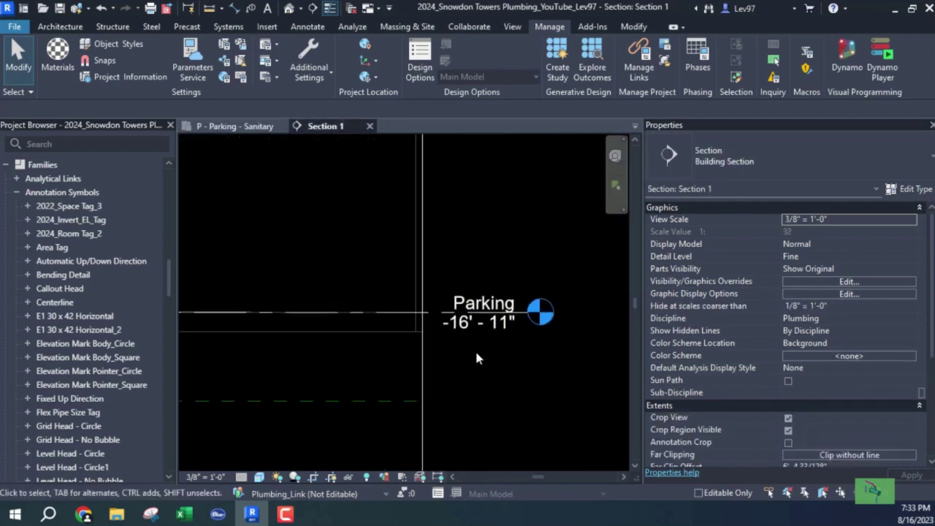
click(228, 127)
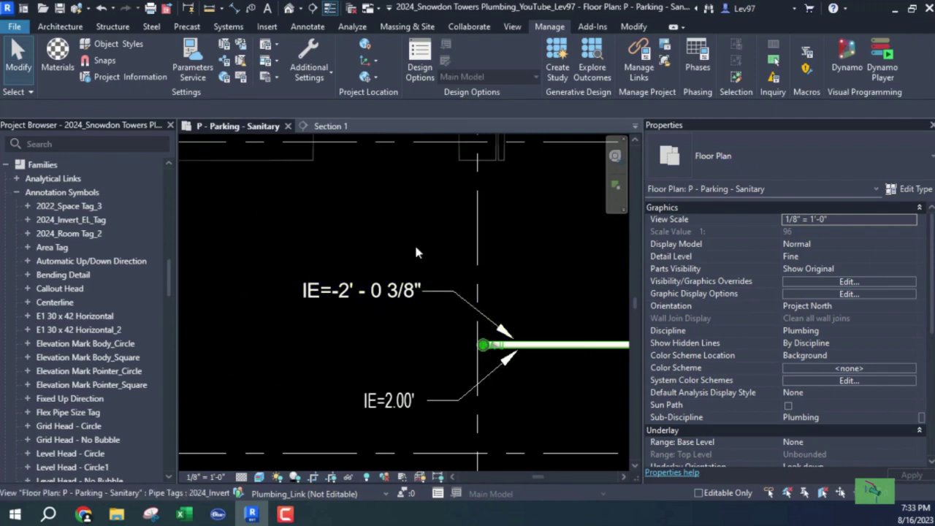
middle_drag(358, 256, 332, 251)
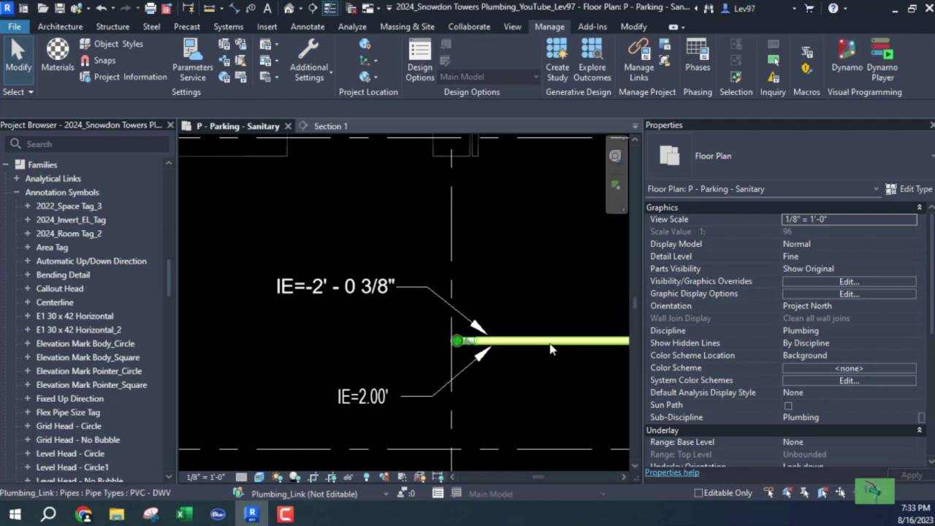
click(562, 365)
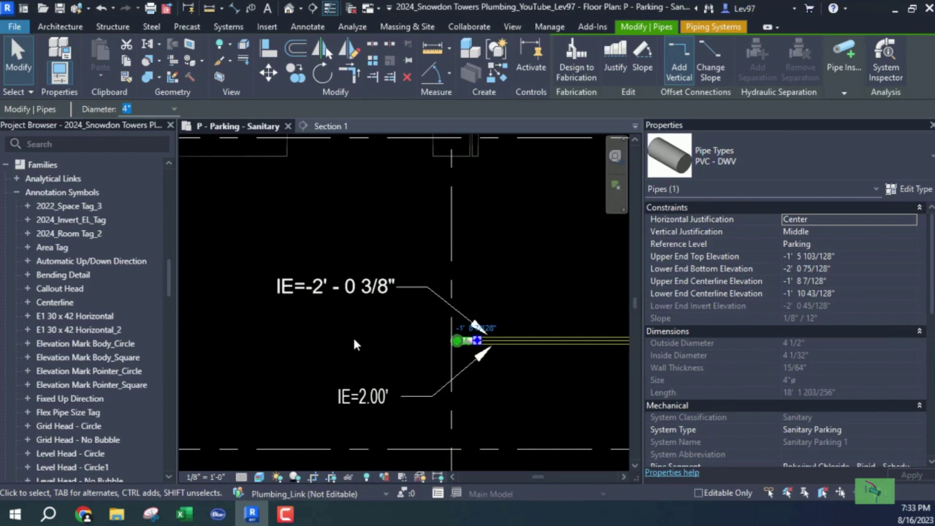
scroll(356, 289, down, 5)
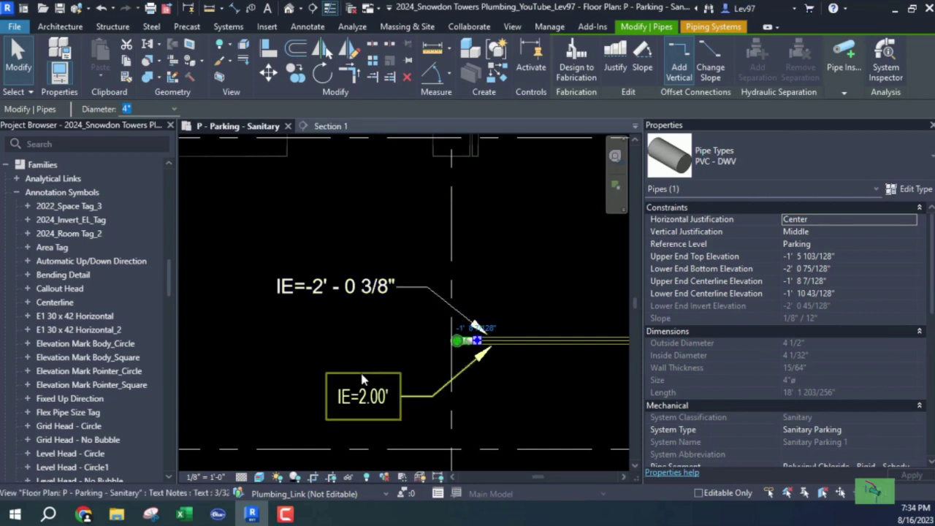
middle_drag(524, 417, 347, 352)
key(Escape)
scroll(347, 352, down, 5)
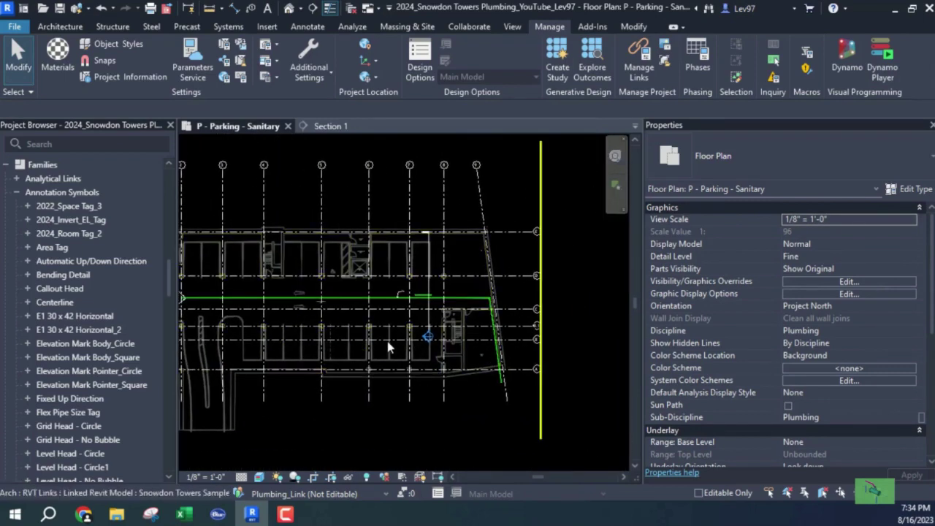
Shift the Section 1 cut line slightly to the right in the plan.
scroll(416, 307, up, 6)
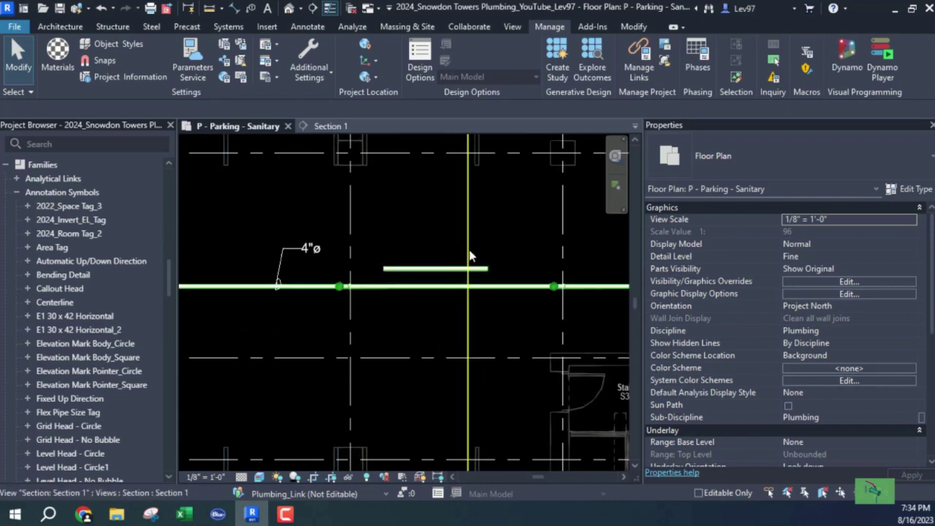
click(469, 255)
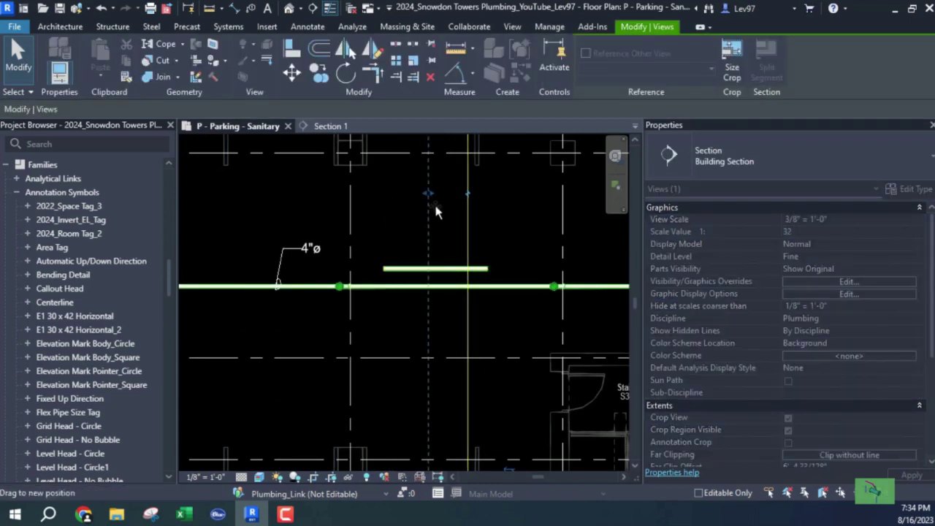
drag(436, 211, 442, 211)
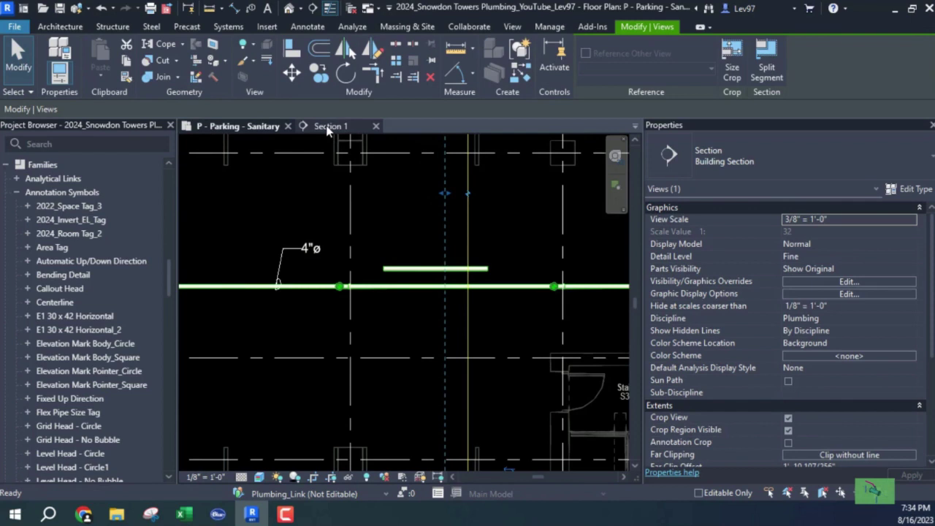
Open Section 1 and frame the sanitary pipe cross-sections.
click(328, 127)
middle_drag(352, 264, 520, 401)
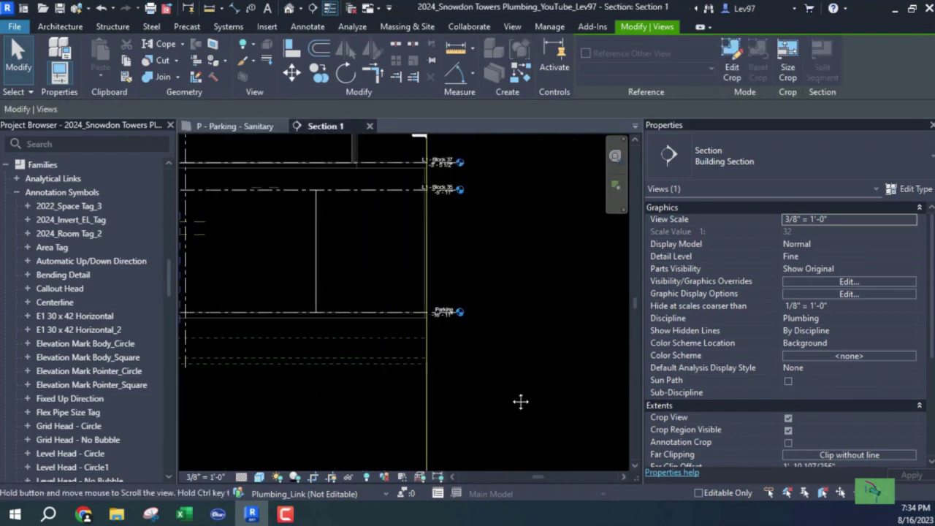
scroll(323, 339, up, 8)
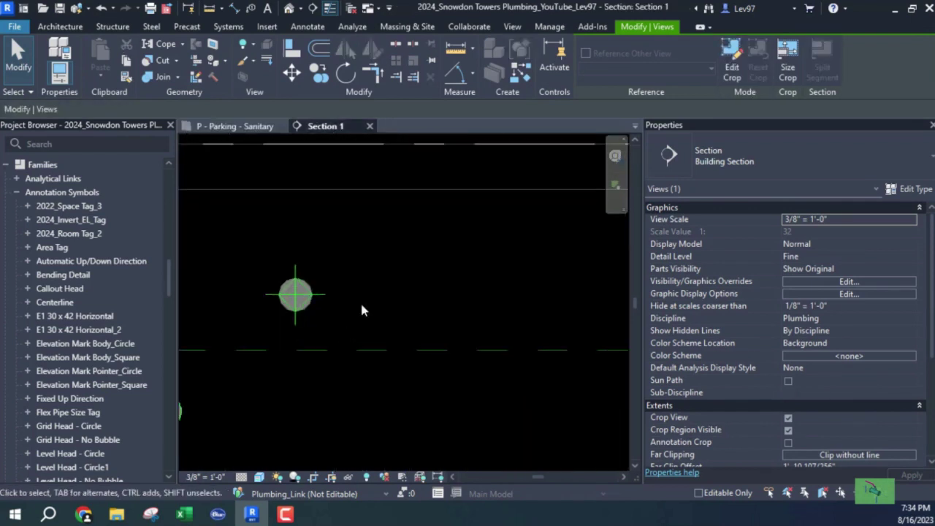
middle_drag(361, 305, 427, 325)
key(Escape)
middle_drag(503, 279, 456, 304)
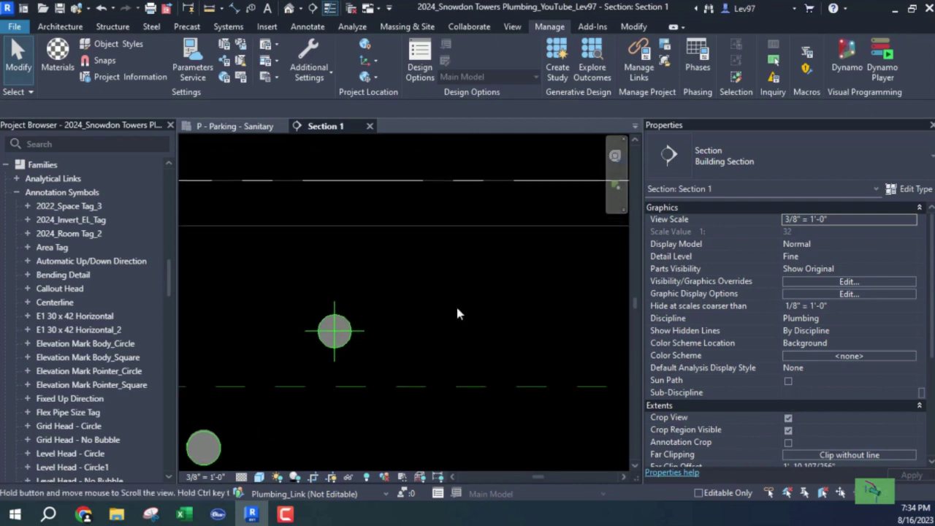
Draw two concentric detail-line circles beside the pipe in Section 1.
click(312, 27)
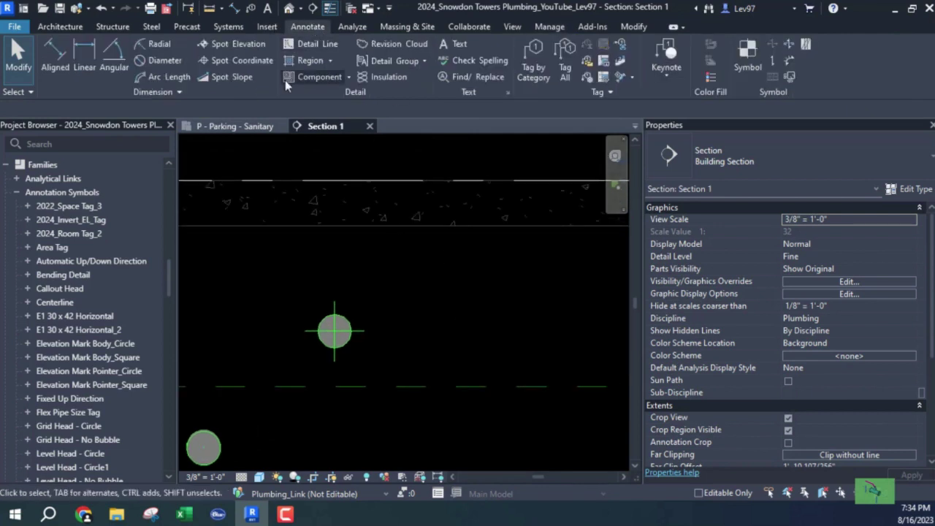
click(312, 41)
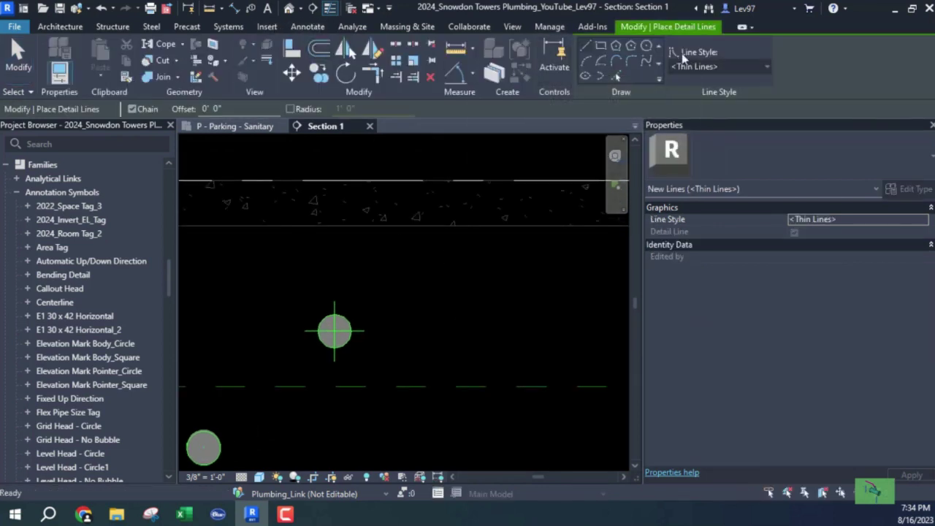
click(646, 45)
click(466, 313)
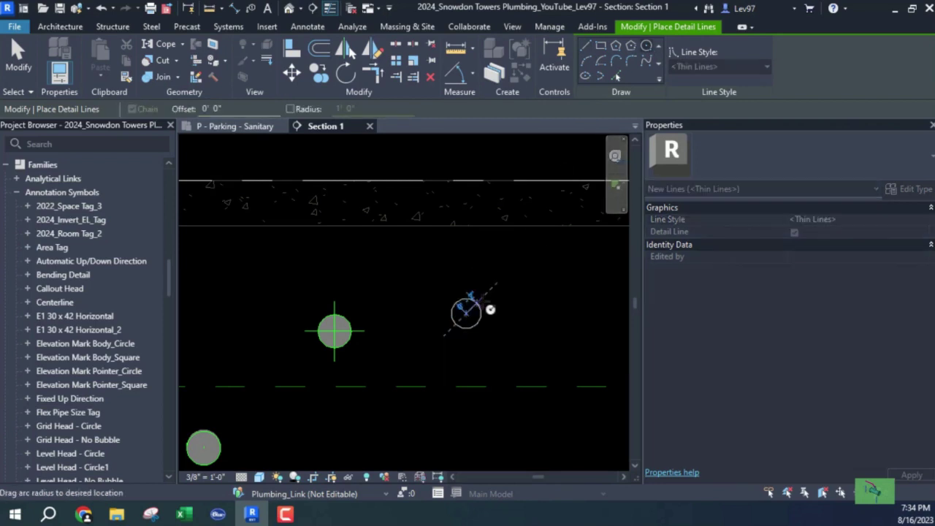
click(496, 324)
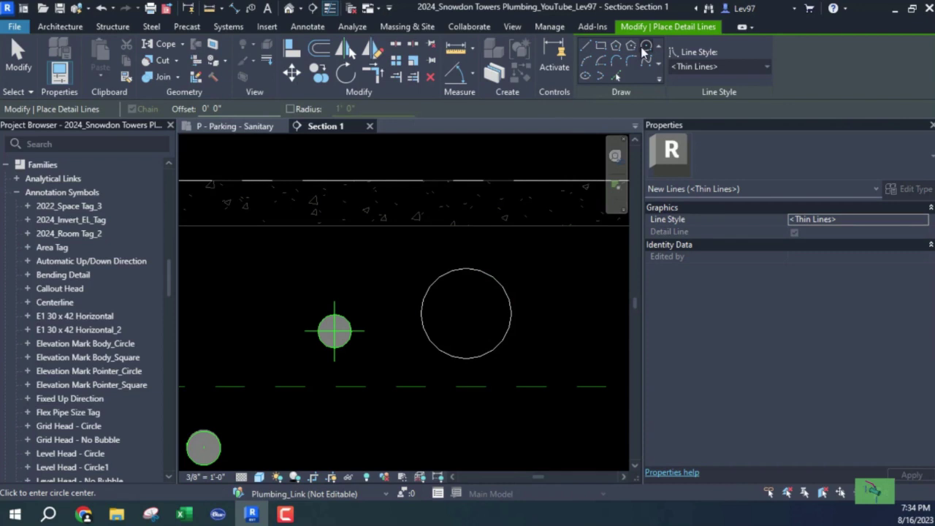
click(476, 319)
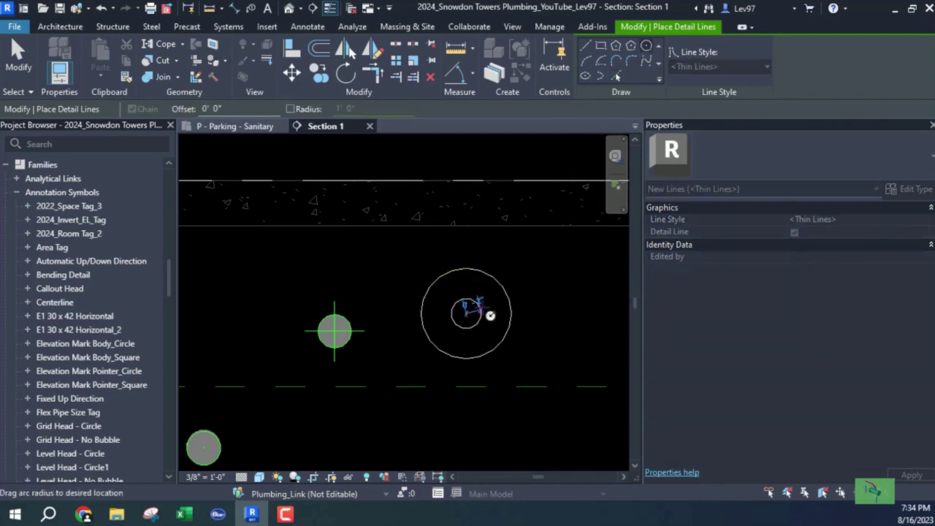
click(506, 318)
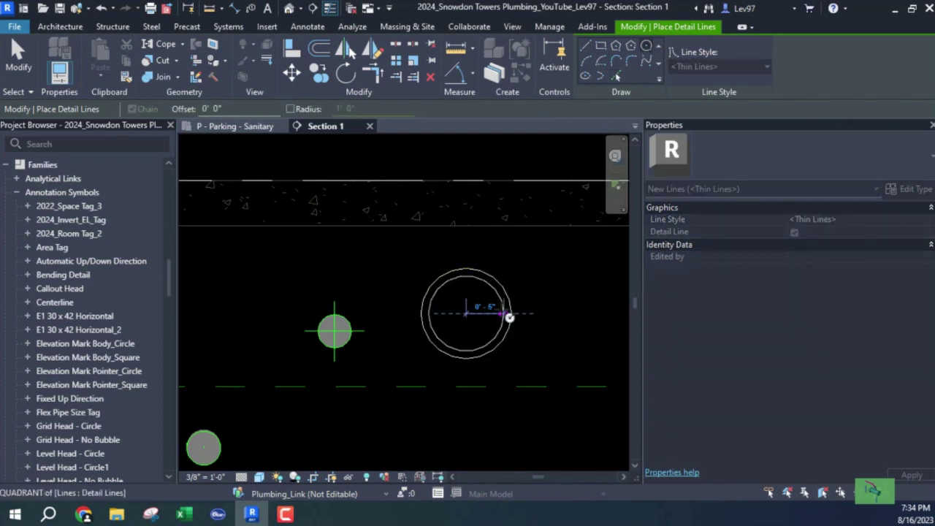
key(Escape)
key(Escape)
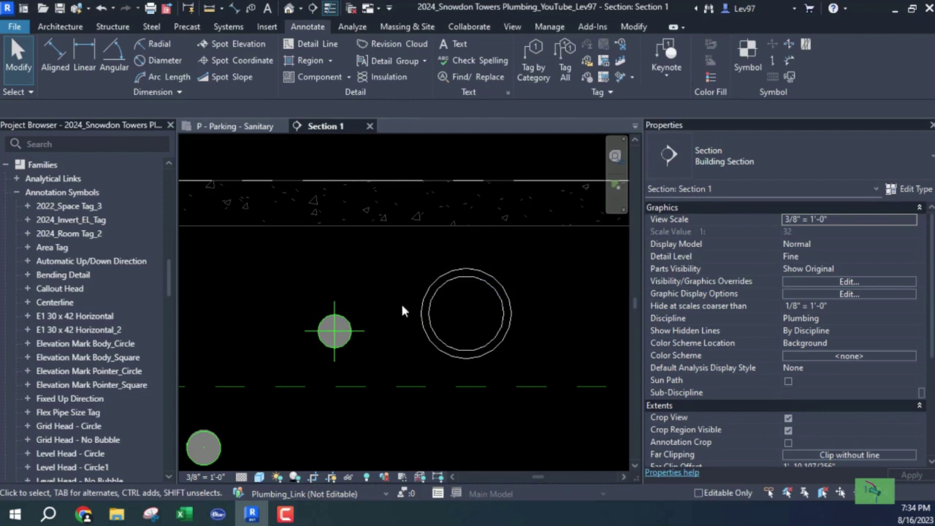
Draw a short vertical detail line down from the circle's bottom using DL.
scroll(438, 336, up, 4)
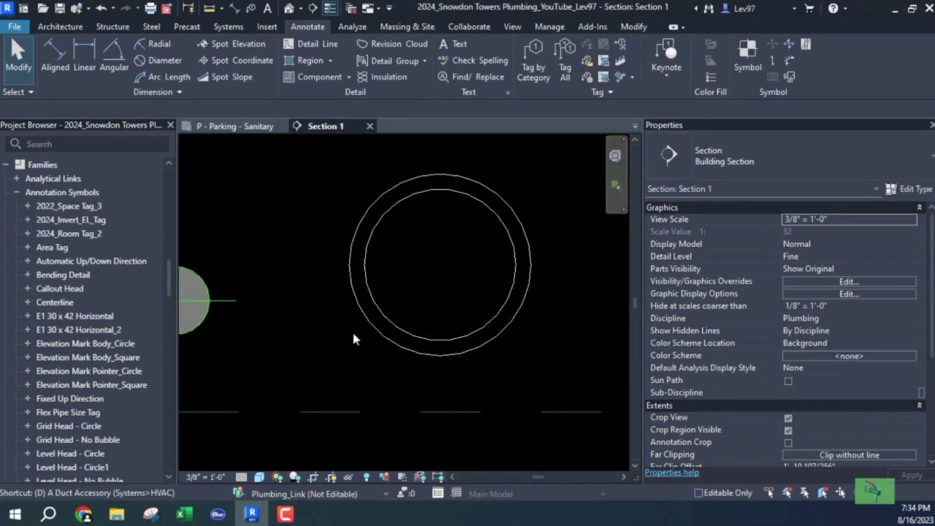
key(d)
key(l)
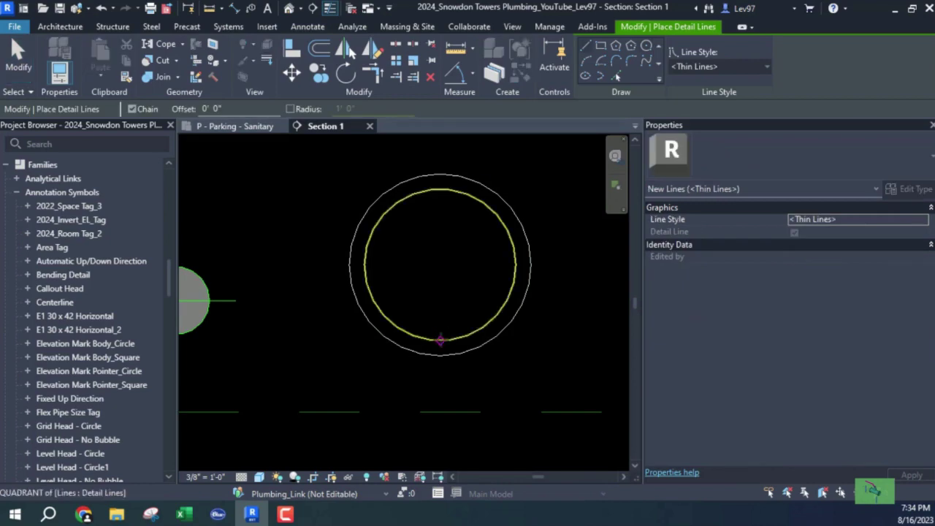
click(439, 339)
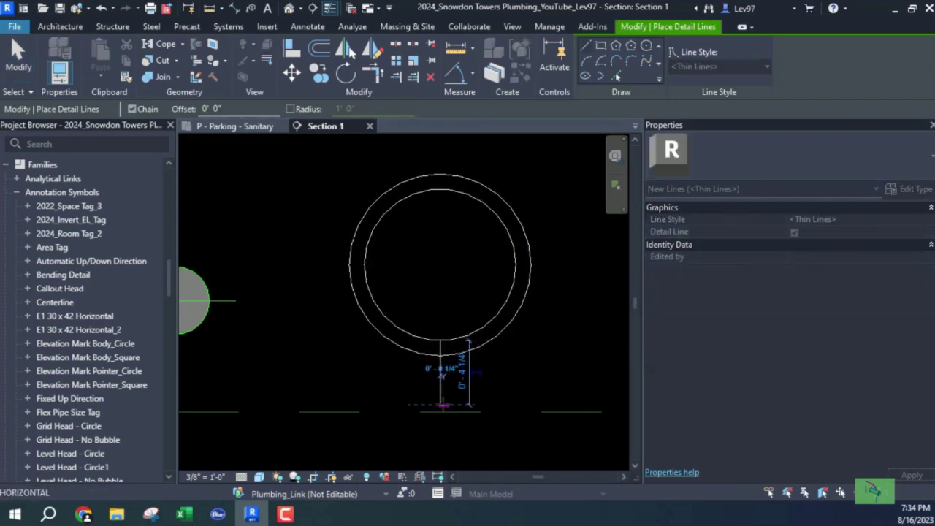
click(440, 404)
key(Escape)
key(Escape)
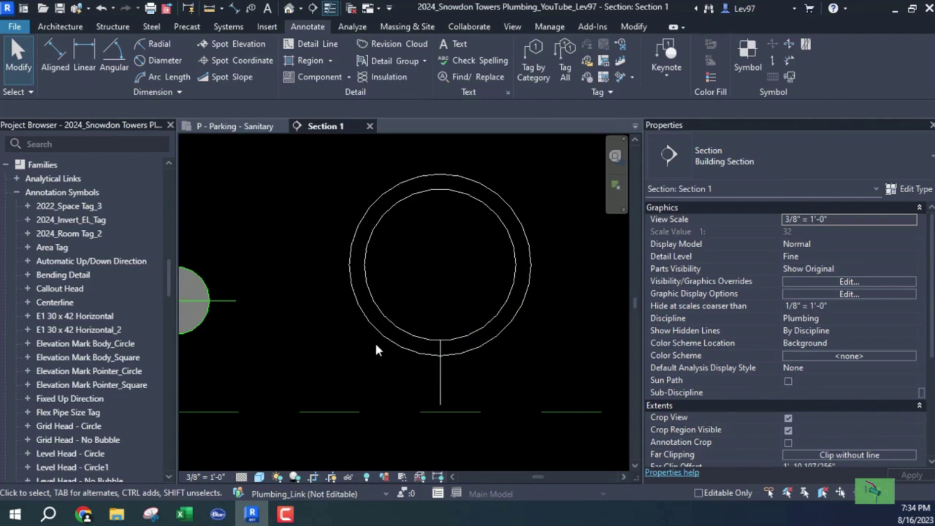
Delete the short vertical line under the circle.
scroll(358, 369, down, 2)
middle_drag(352, 373, 421, 364)
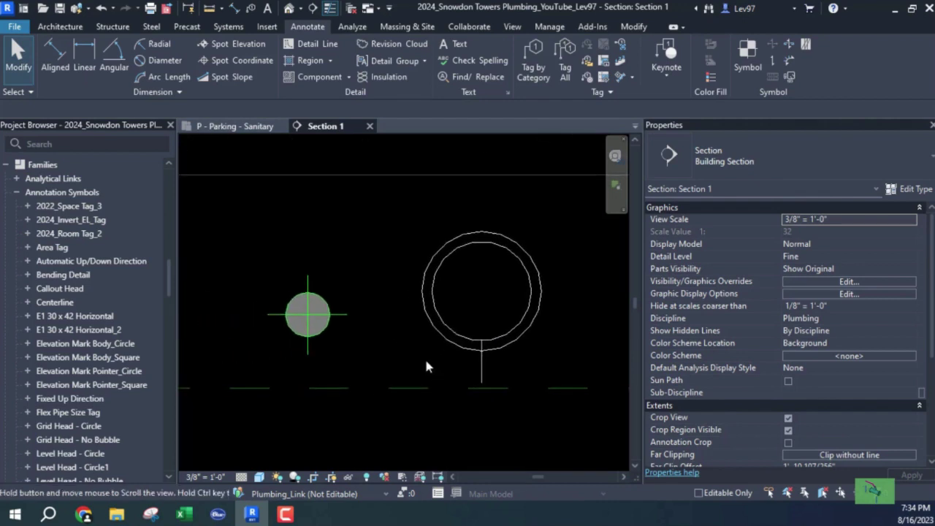
click(482, 374)
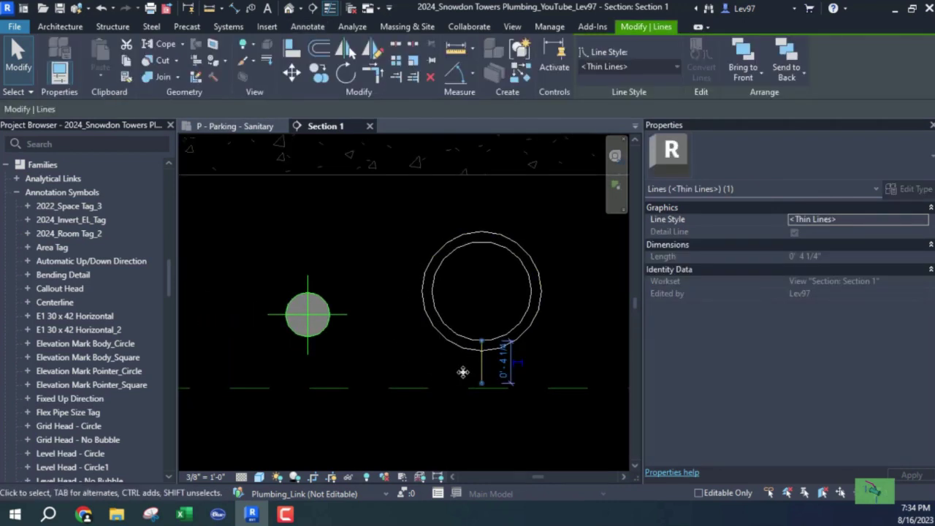
key(Delete)
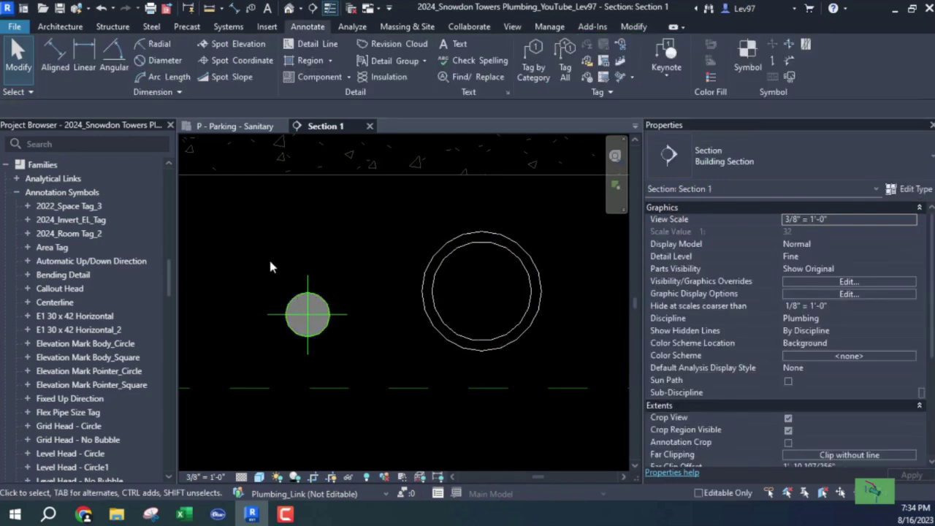
click(292, 307)
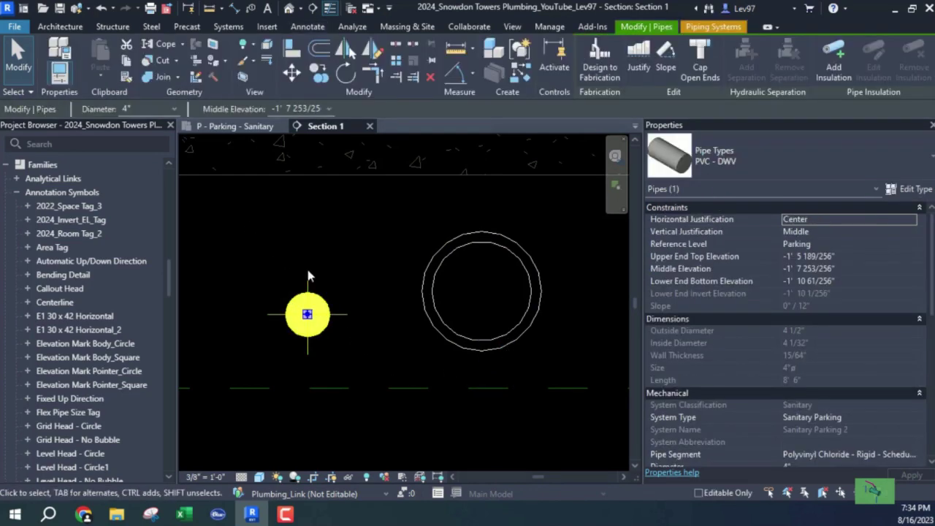
click(921, 190)
click(369, 205)
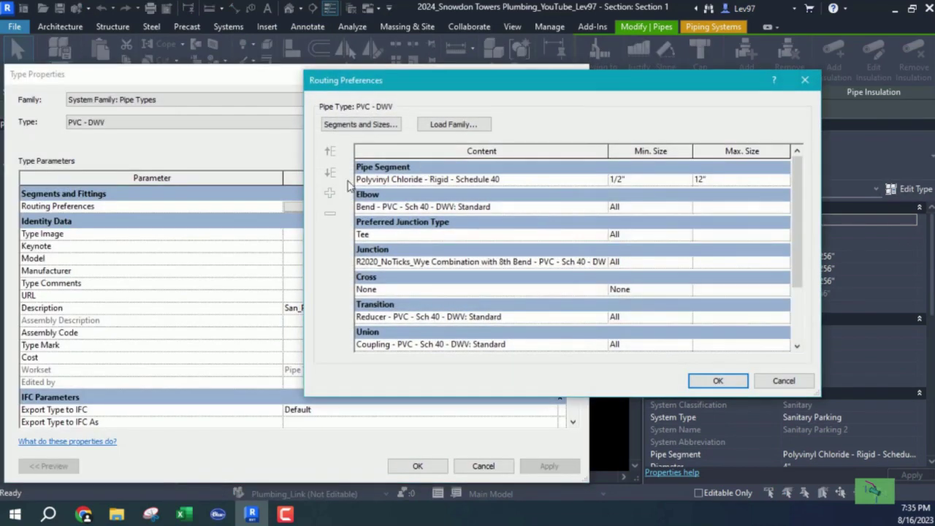
click(361, 124)
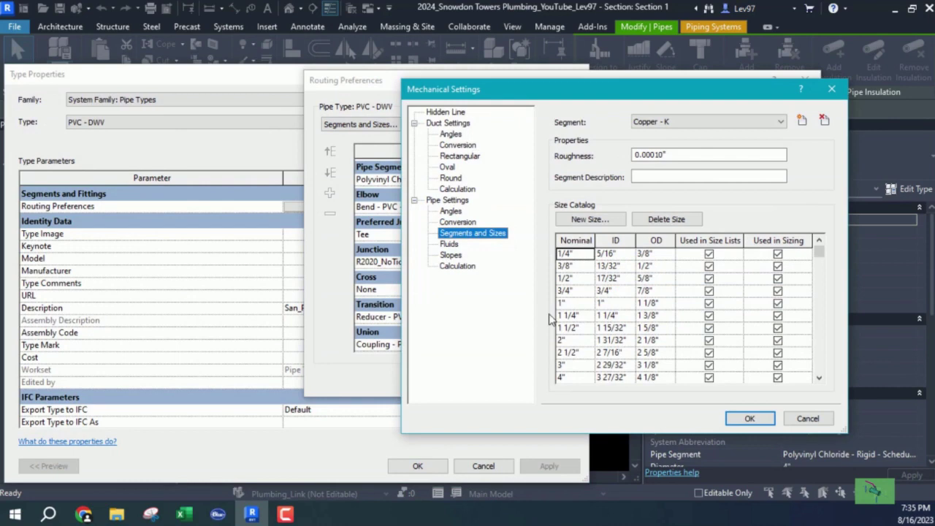
scroll(573, 358, down, 3)
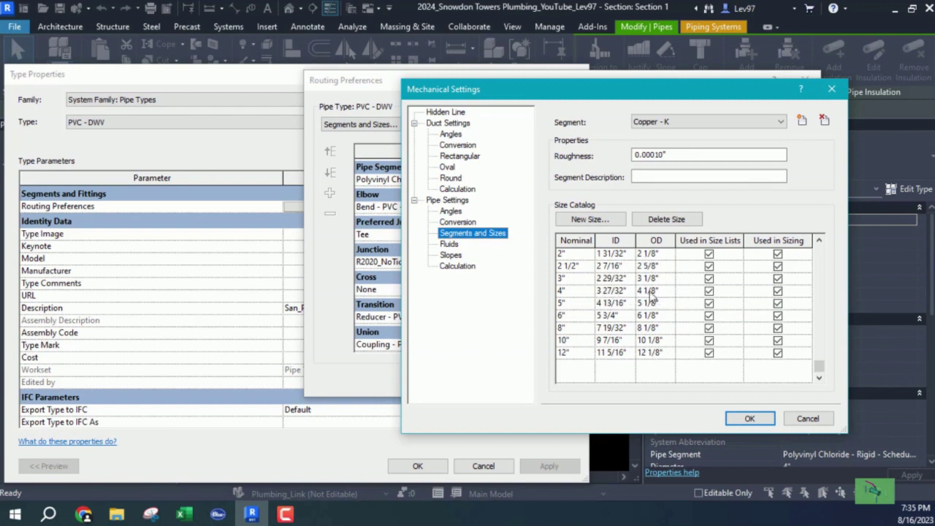
click(808, 419)
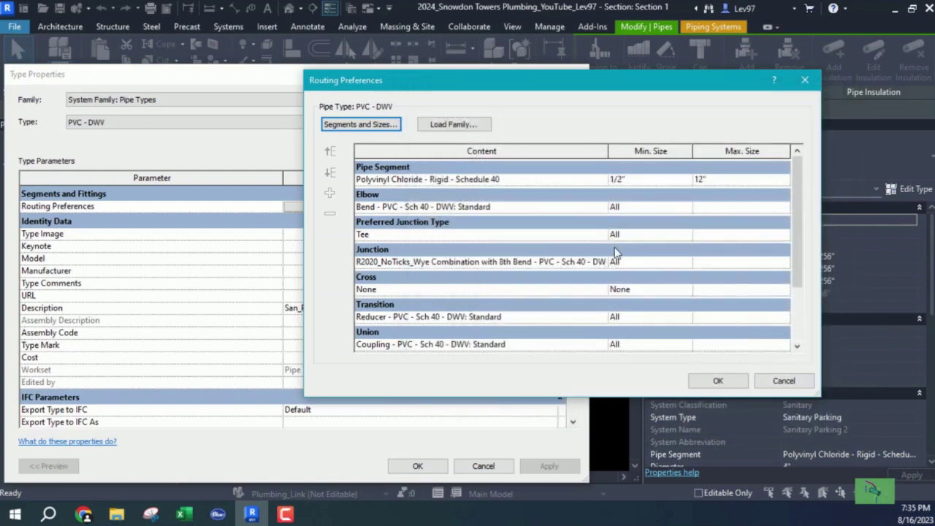
click(784, 380)
click(484, 466)
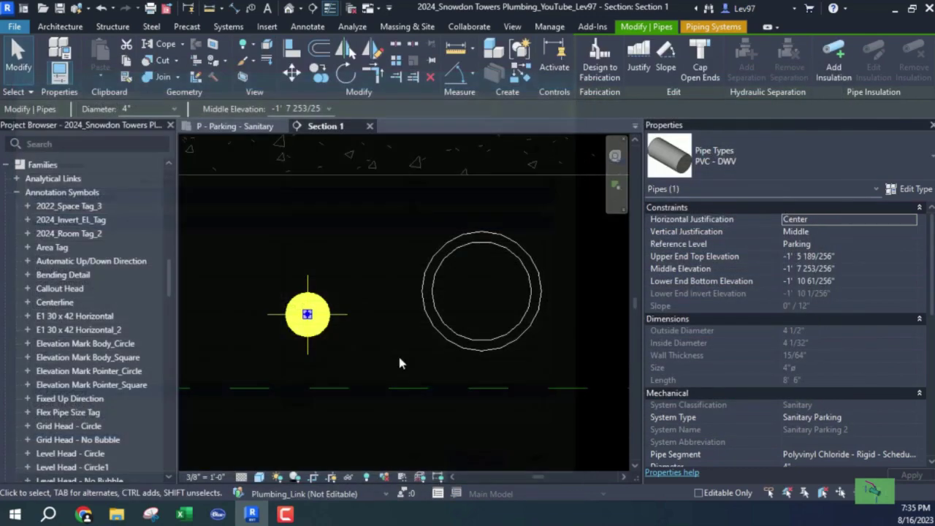
click(388, 279)
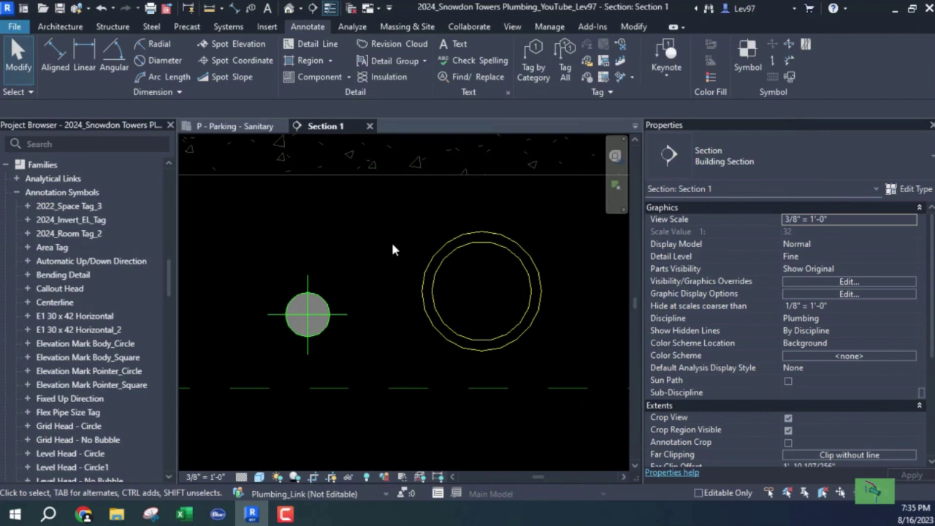
Delete the detail-line circle in Section 1 and go to the P - Parking - Sanitary plan.
click(392, 250)
key(Delete)
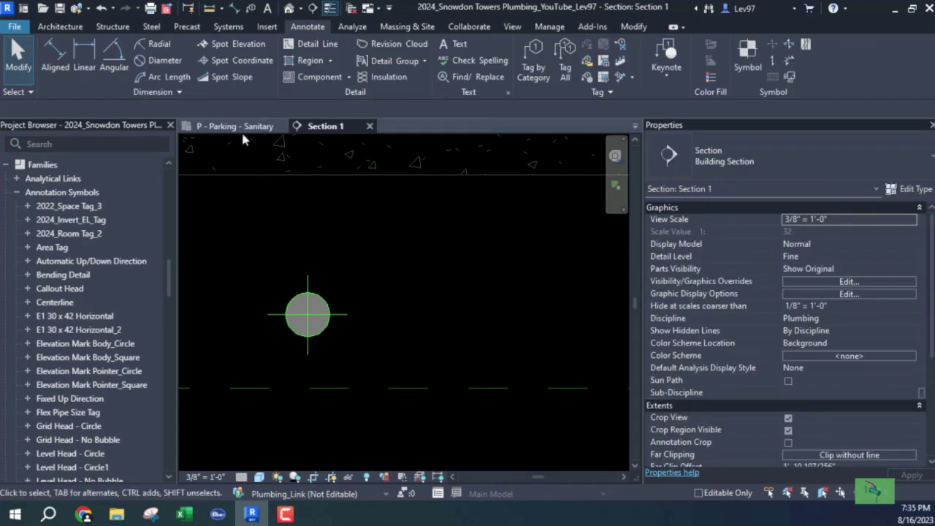
click(241, 129)
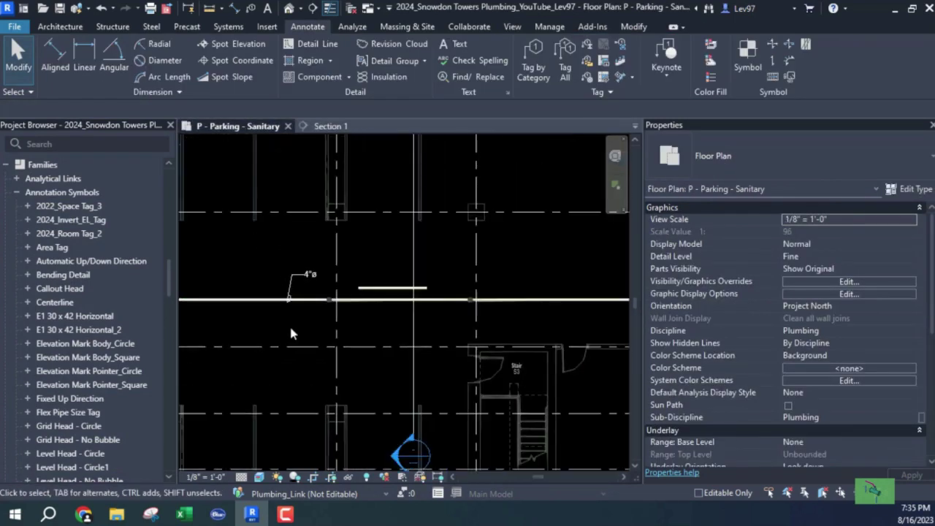
middle_drag(288, 329, 476, 344)
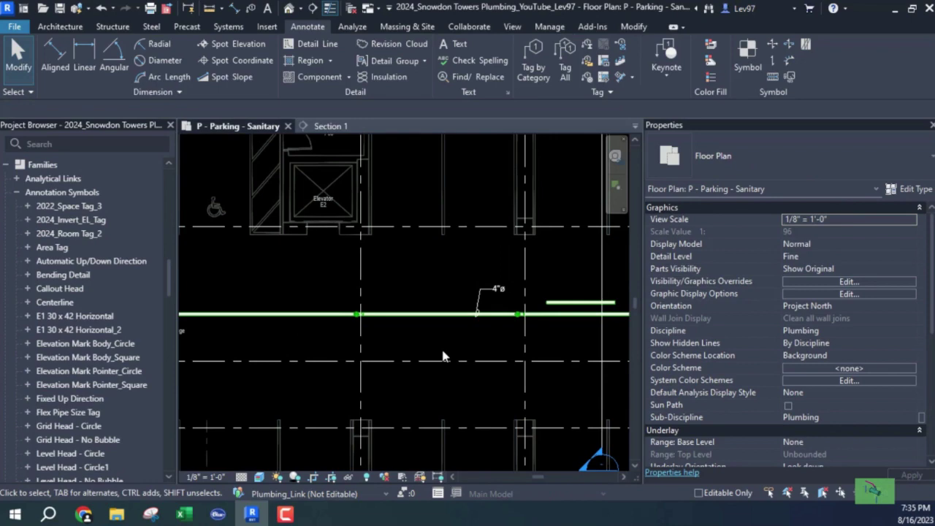
scroll(432, 355, down, 4)
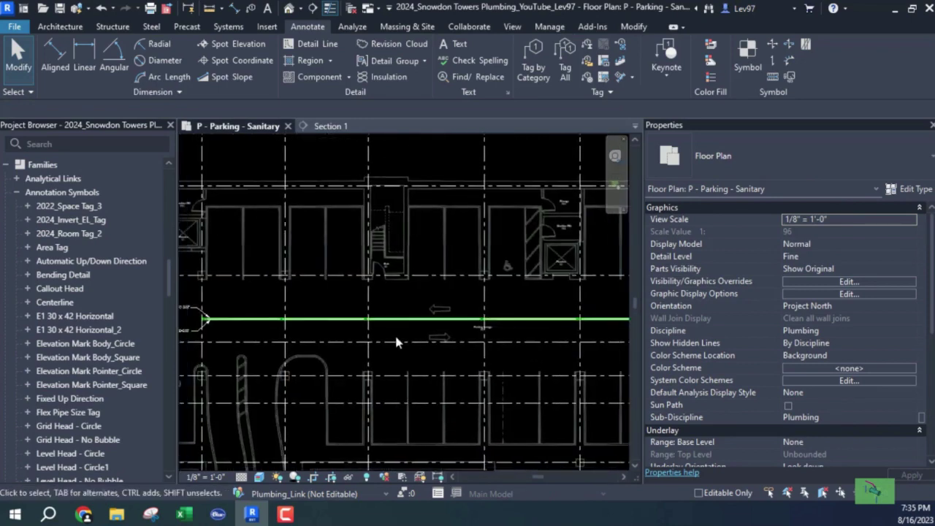
scroll(416, 335, up, 2)
scroll(411, 314, up, 4)
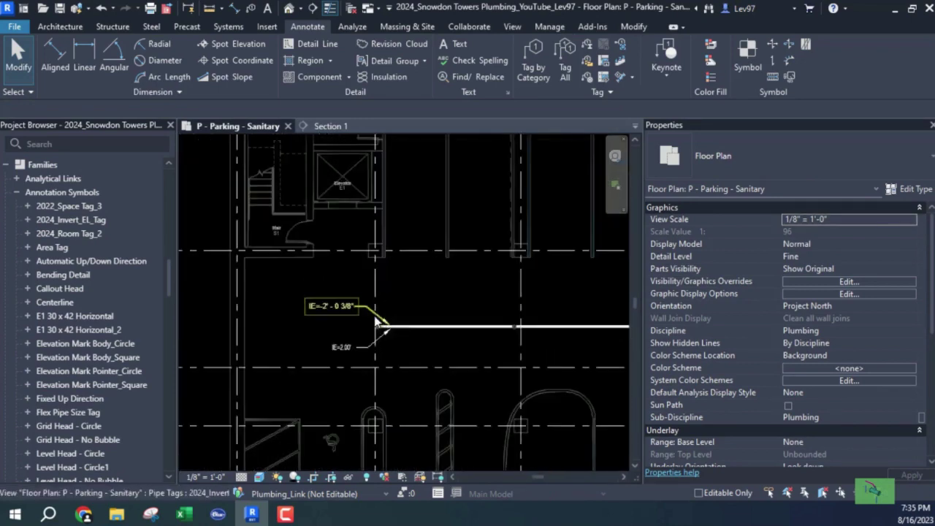
Delete the IE=-2' - 0 3/8" pipe tag and pan across the parking area to the IE=2.00' note.
click(303, 307)
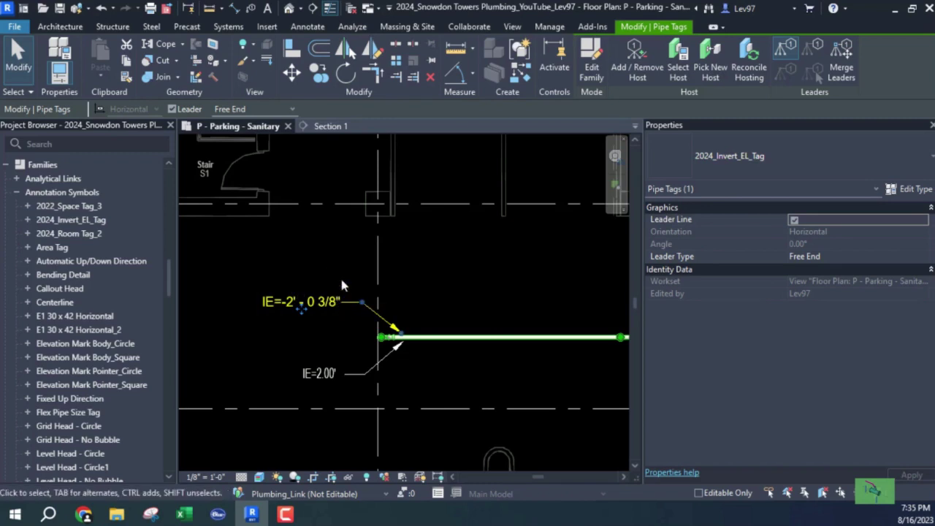
key(Delete)
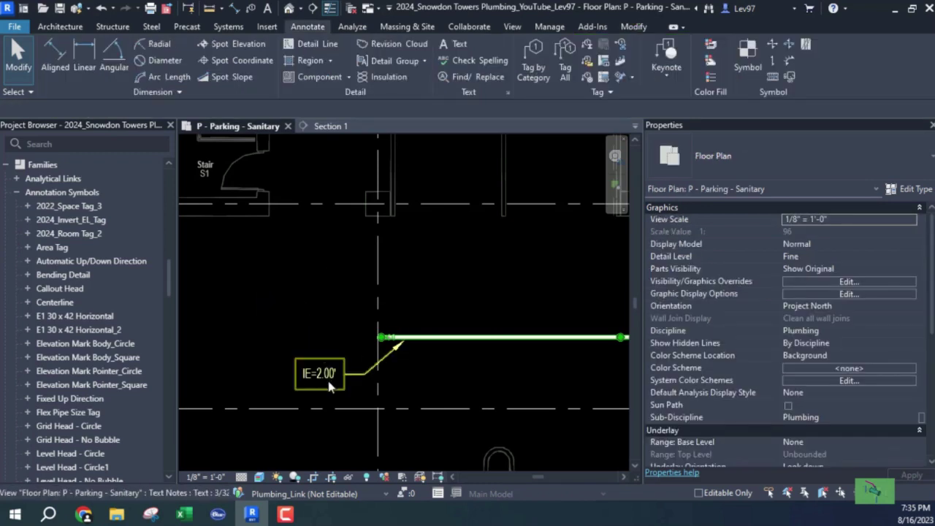
scroll(423, 355, down, 1)
scroll(427, 365, down, 3)
middle_drag(426, 365, 382, 312)
scroll(322, 275, up, 2)
middle_drag(322, 274, 321, 316)
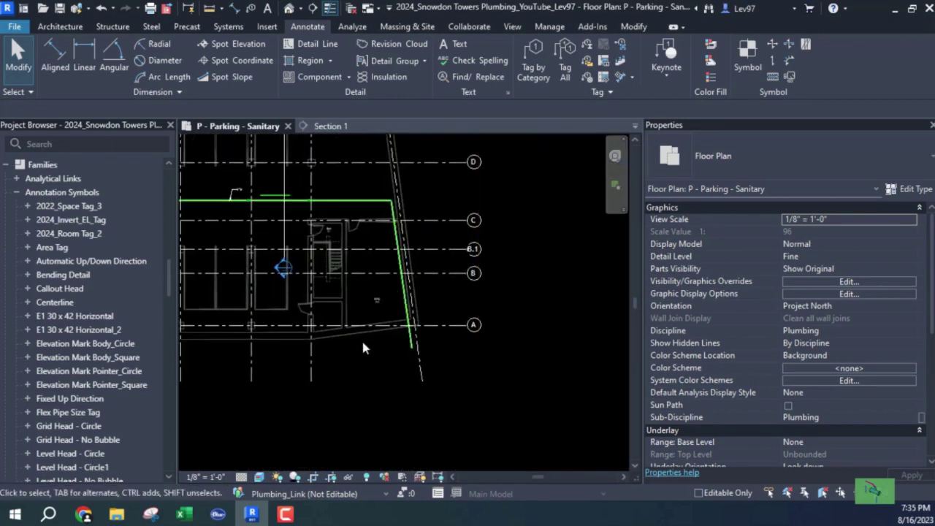
scroll(321, 316, up, 2)
scroll(322, 315, down, 2)
middle_drag(463, 368, 486, 325)
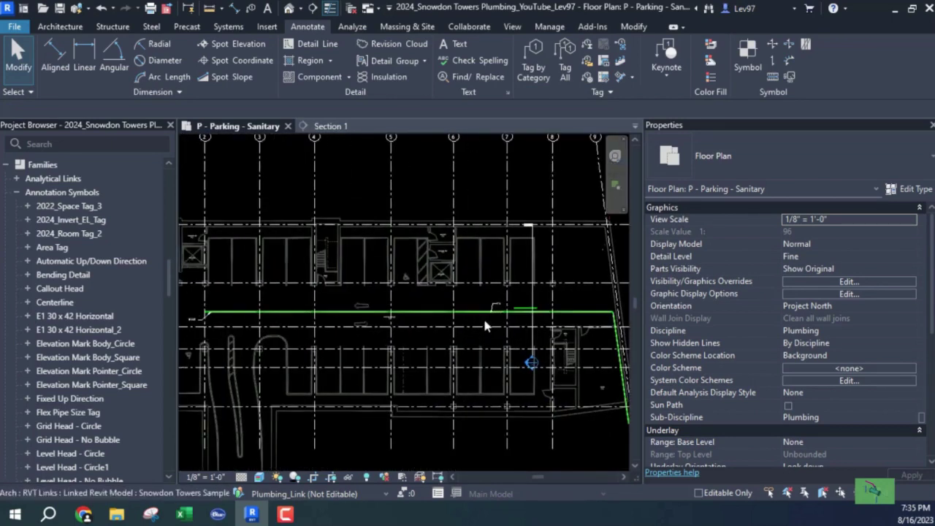
scroll(487, 325, up, 3)
scroll(287, 383, down, 2)
scroll(433, 365, up, 2)
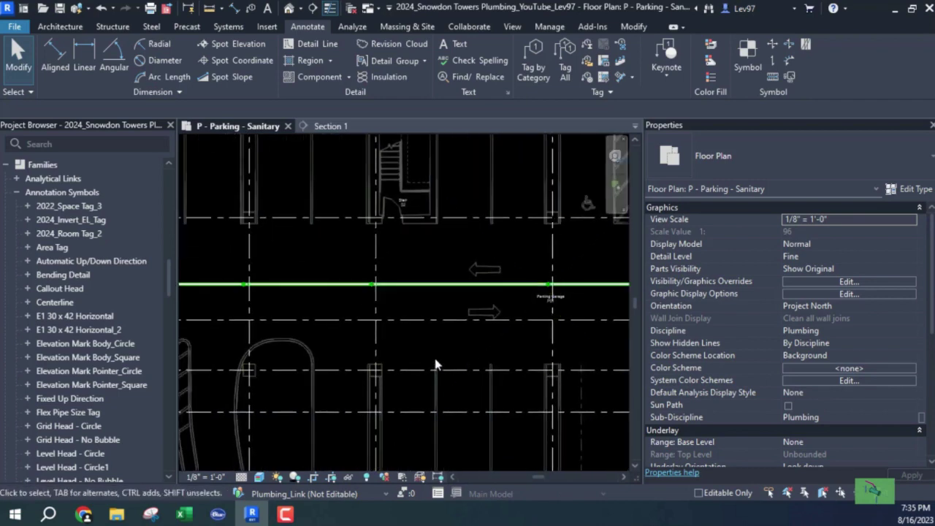
middle_drag(304, 372, 329, 387)
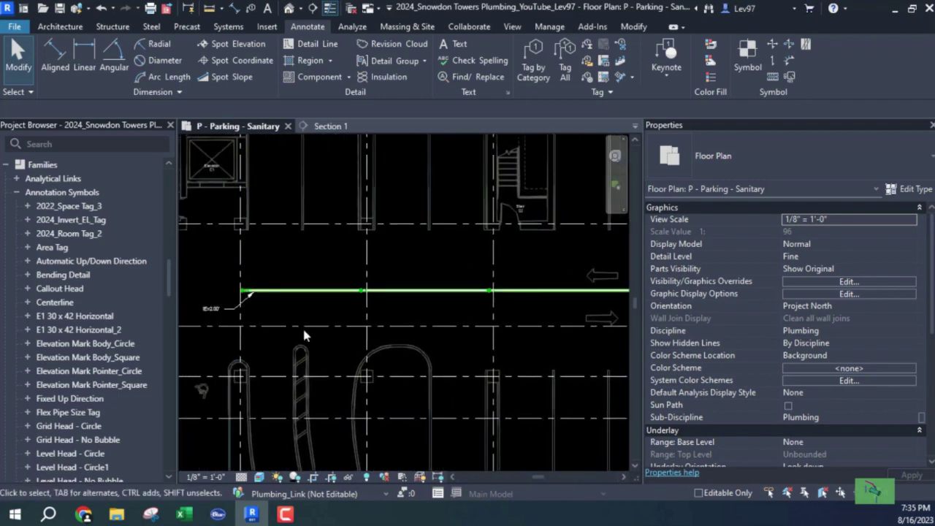
Start another text note like IE=2.00' from its context menu, then cancel it.
right_click(212, 313)
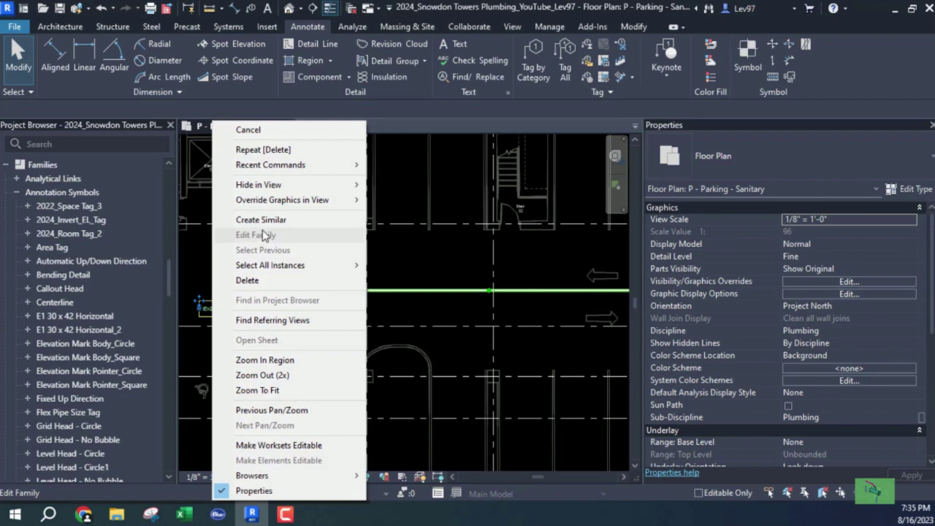
click(292, 219)
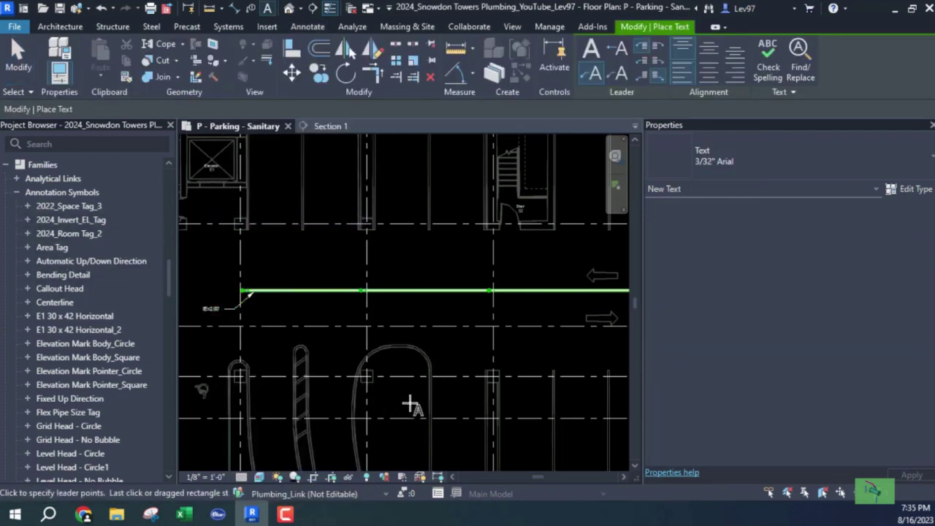
scroll(539, 407, down, 2)
scroll(481, 391, up, 2)
middle_drag(470, 323, 261, 344)
scroll(387, 373, up, 2)
scroll(388, 373, up, 3)
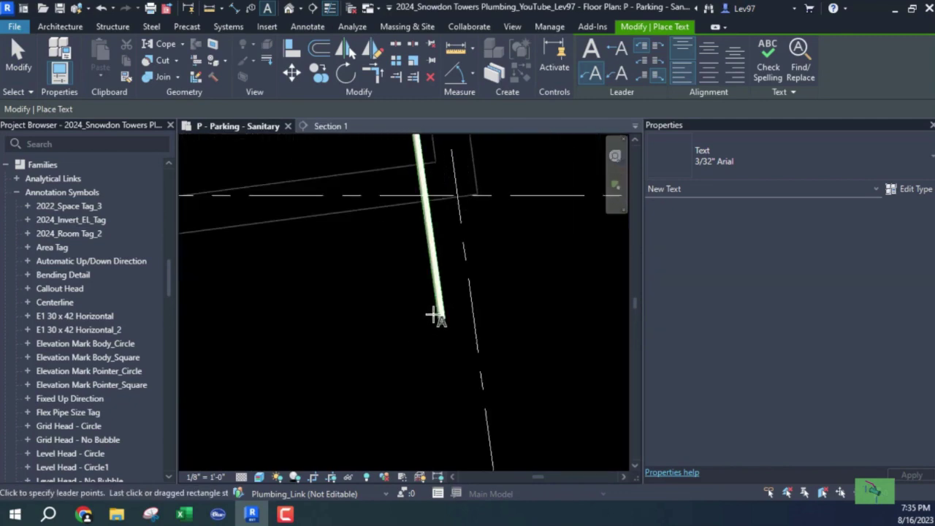
key(Escape)
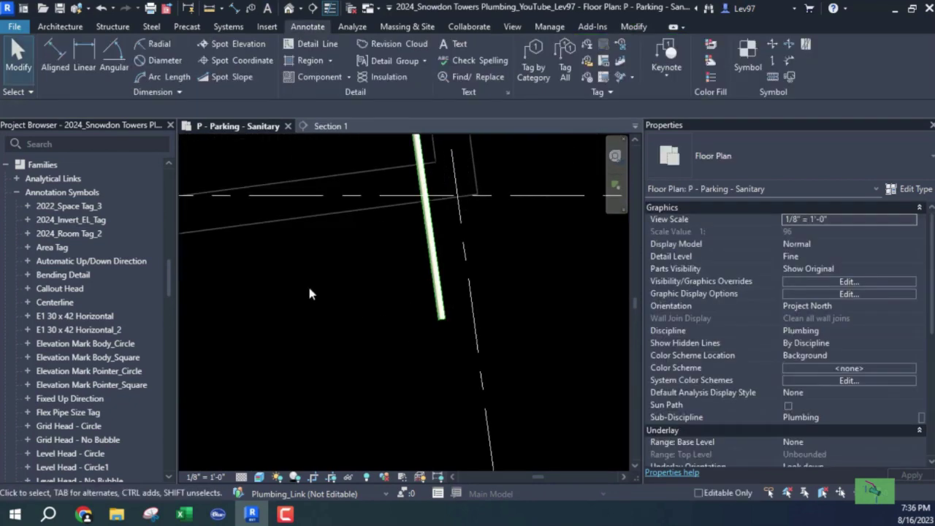
Place a 2024_Invert_EL_Tag on the sloped pipe end, reading IE=-3' - 10 3/4".
click(26, 219)
drag(63, 231, 401, 285)
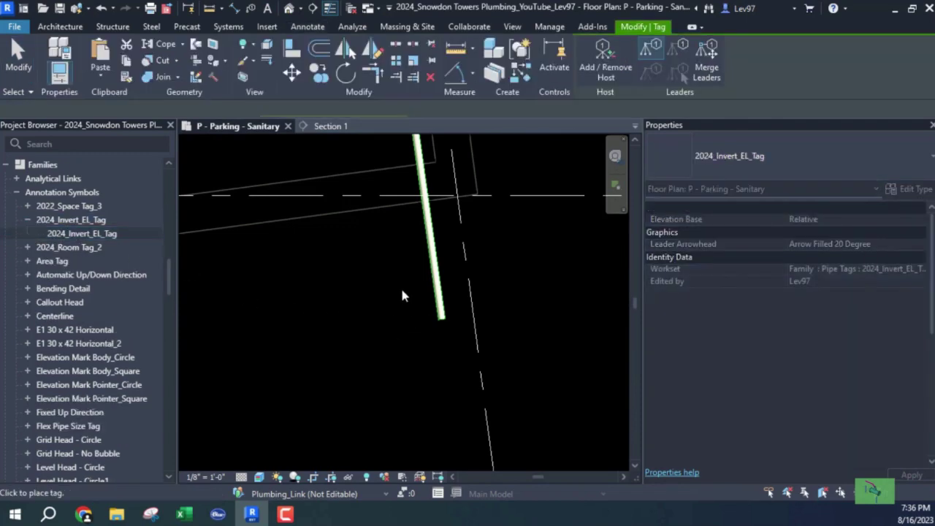
click(438, 305)
click(438, 305)
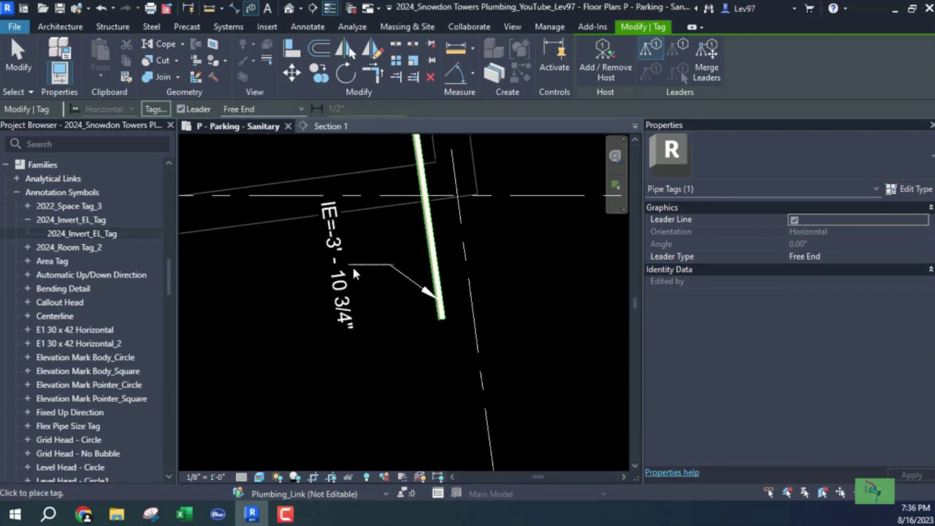
click(330, 271)
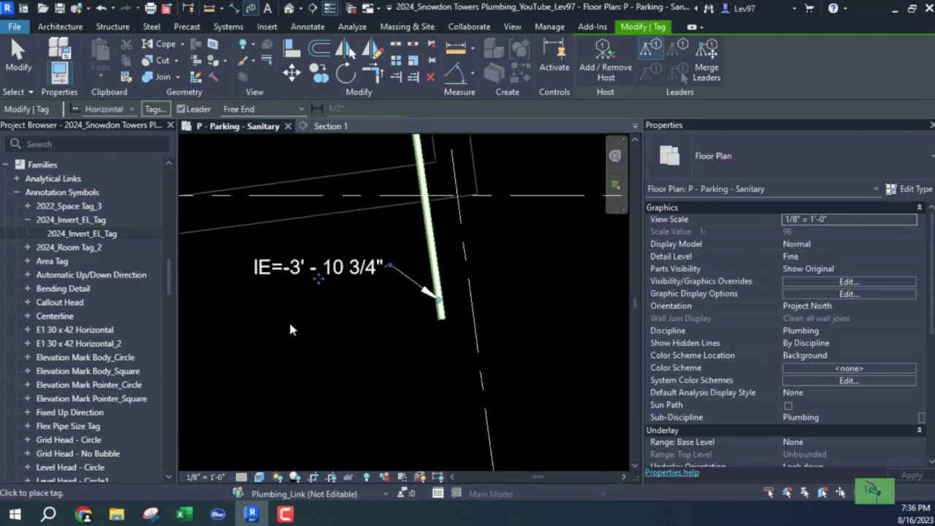
key(Escape)
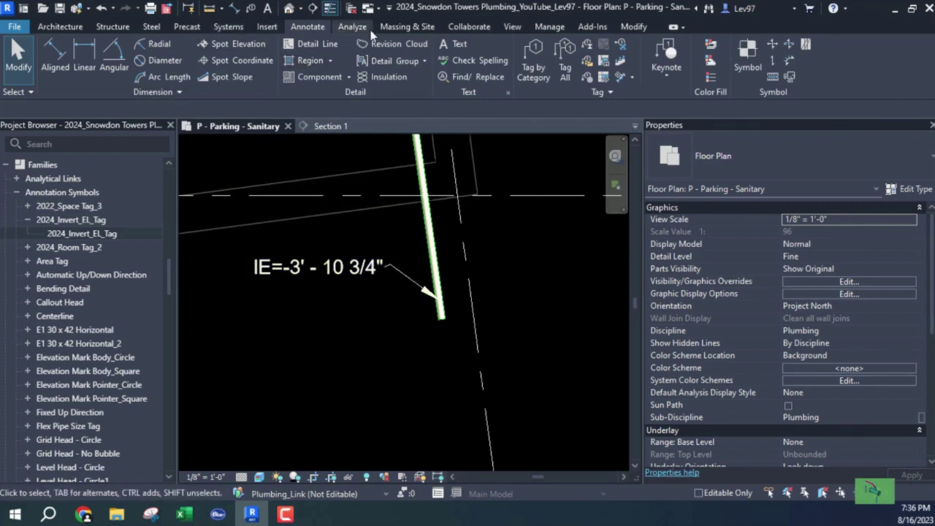
click(542, 69)
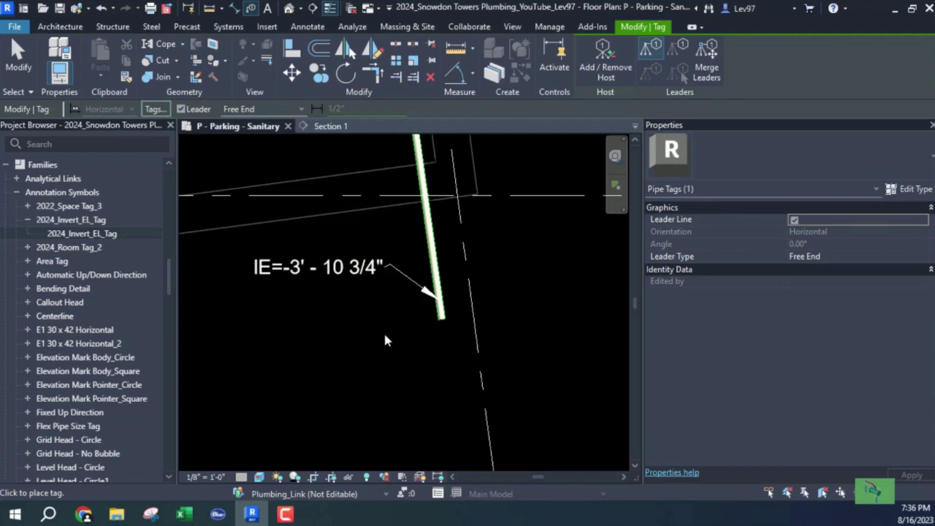
key(Escape)
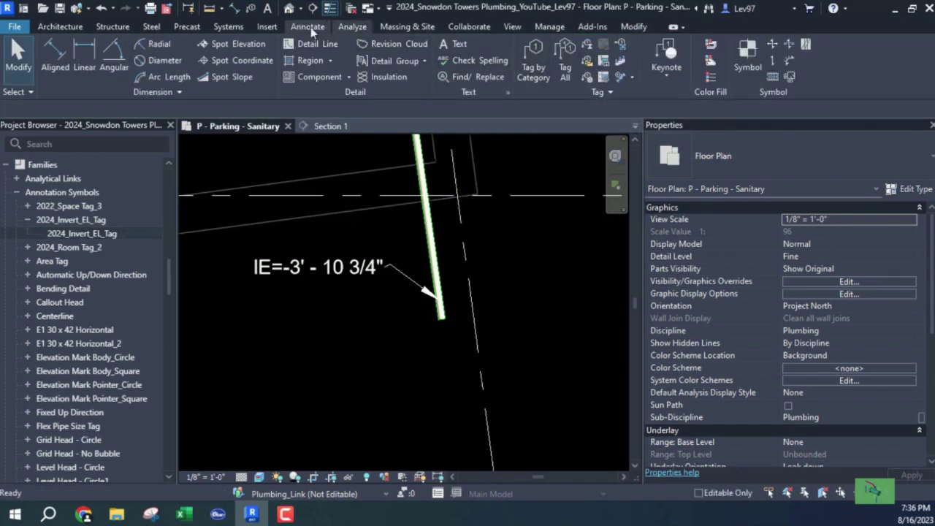
Add a text note IE=-4.00' with a leader bending below-left from the pipe end.
click(459, 47)
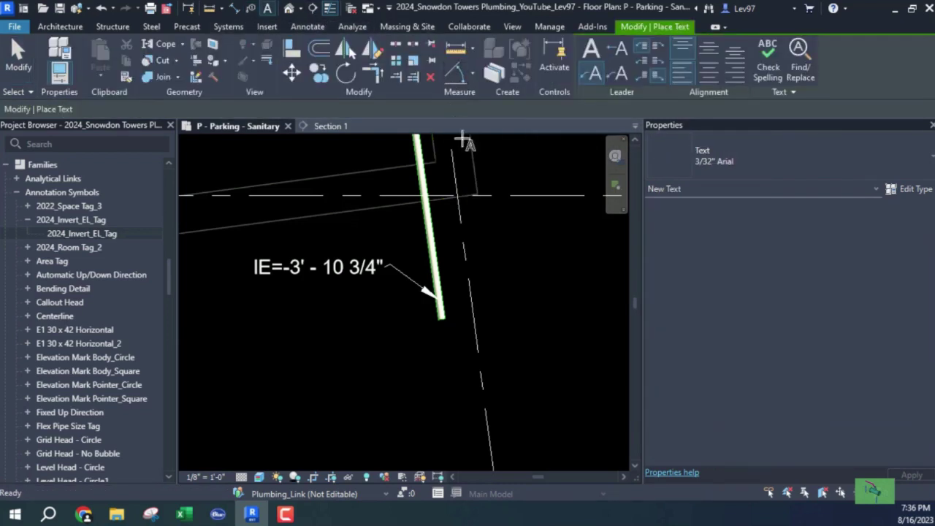
click(441, 318)
click(398, 358)
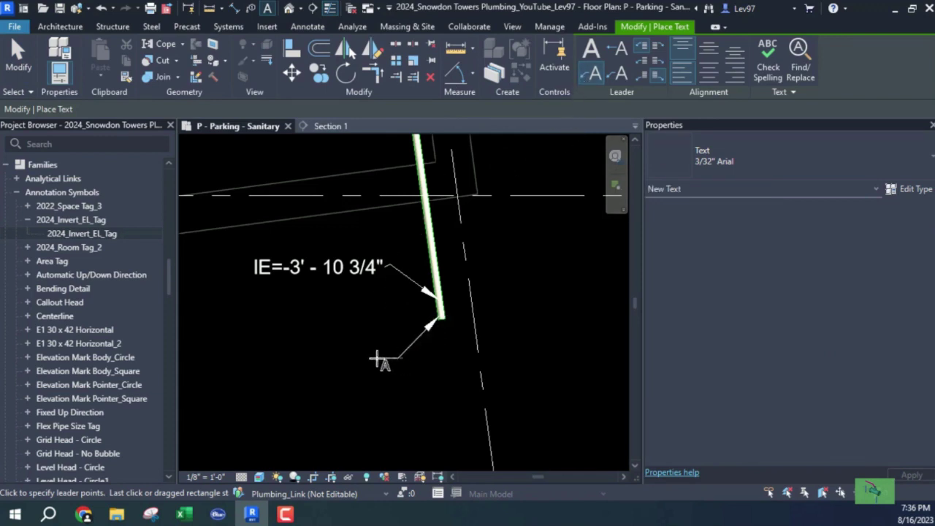
click(364, 360)
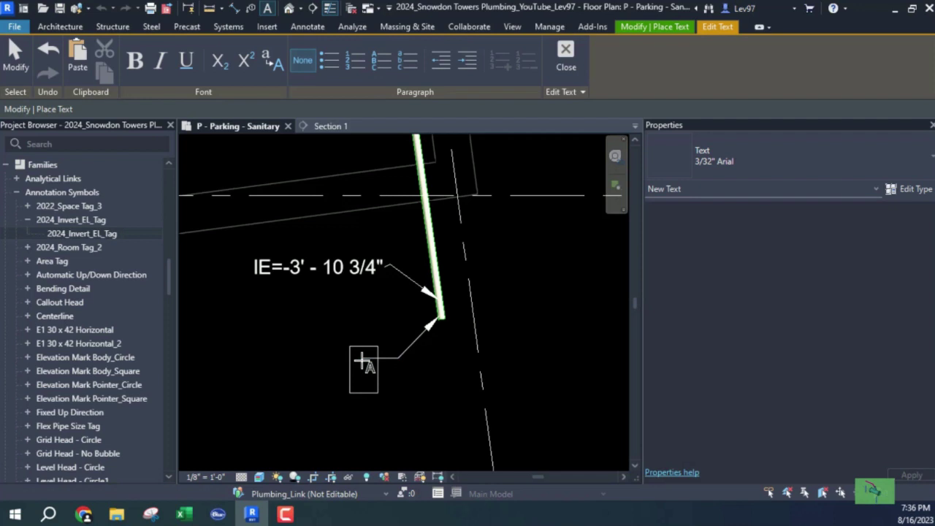
text(IE=-4.00)
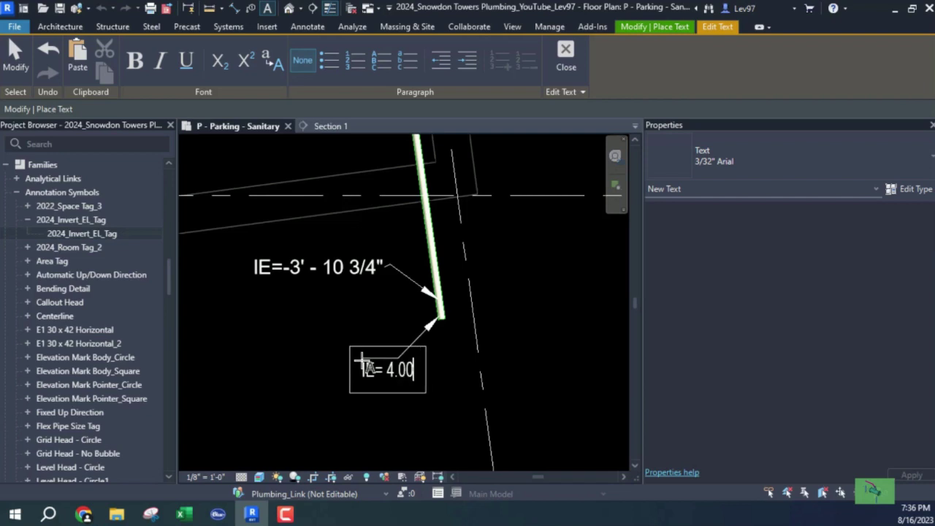
text(')
click(273, 388)
key(Escape)
key(Escape)
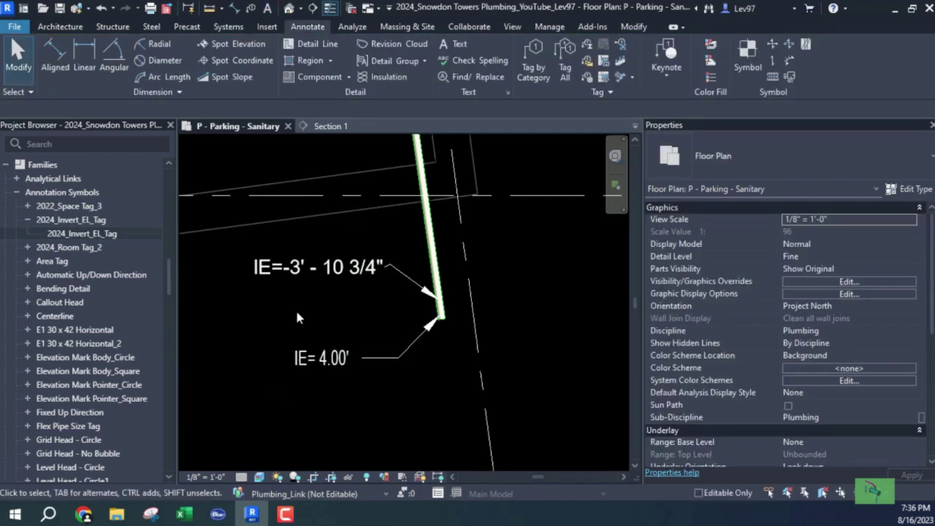
Remove the IE=-3' - 10 3/4" invert tag, keeping the IE= 4.00' note.
click(321, 267)
key(Escape)
click(304, 364)
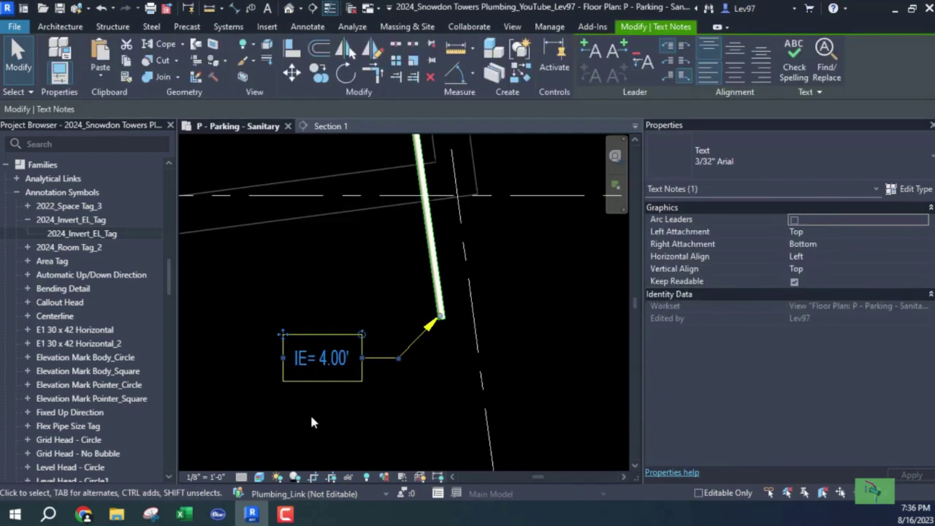
click(397, 404)
scroll(383, 330, down, 5)
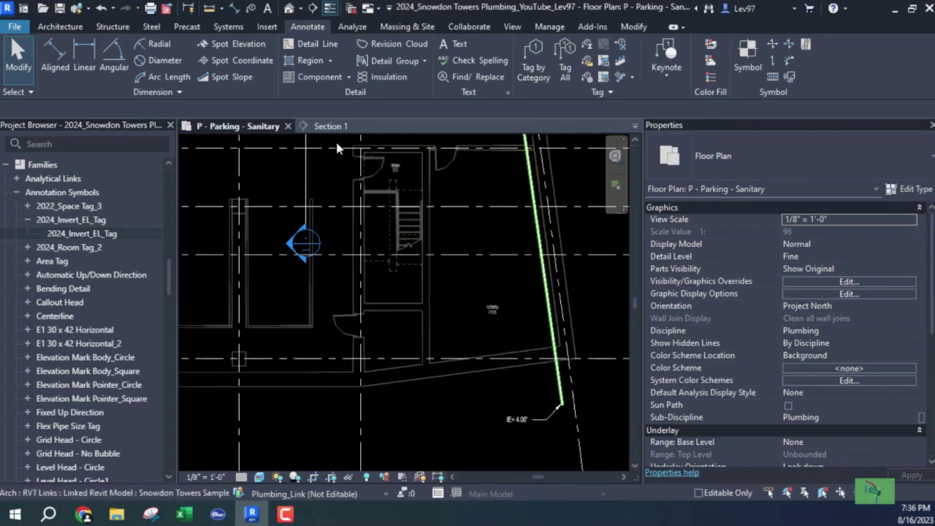
Check Section 1, then delete the IE= 4.00' text note in the parking sanitary plan.
click(322, 127)
scroll(544, 299, down, 5)
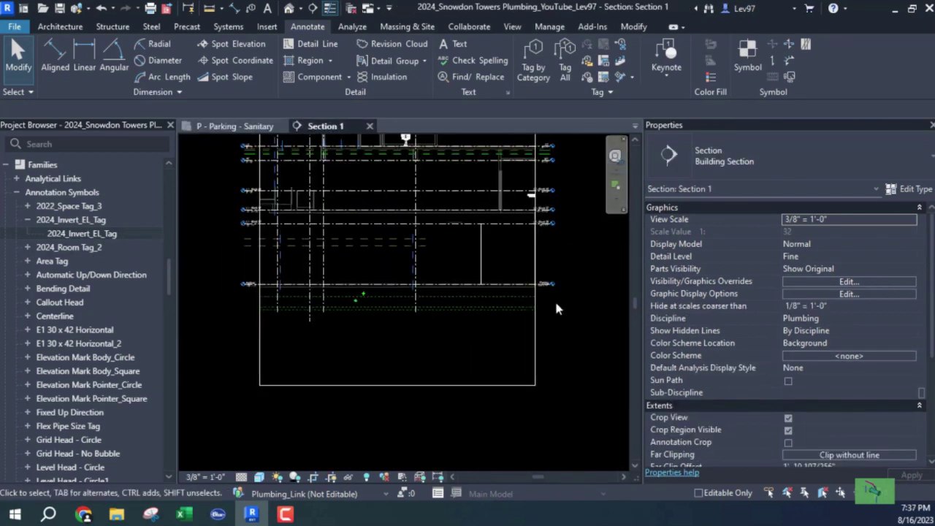
scroll(551, 296, up, 5)
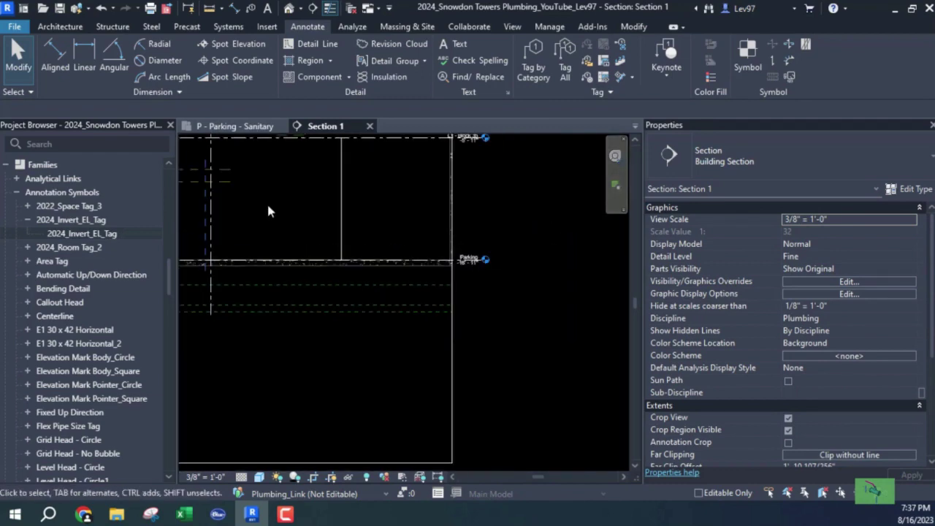
click(241, 126)
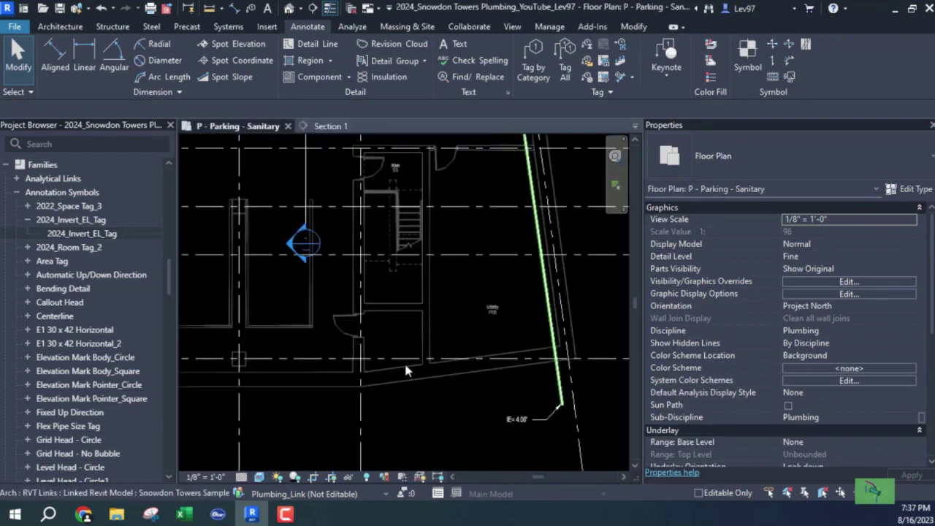
scroll(404, 360, up, 5)
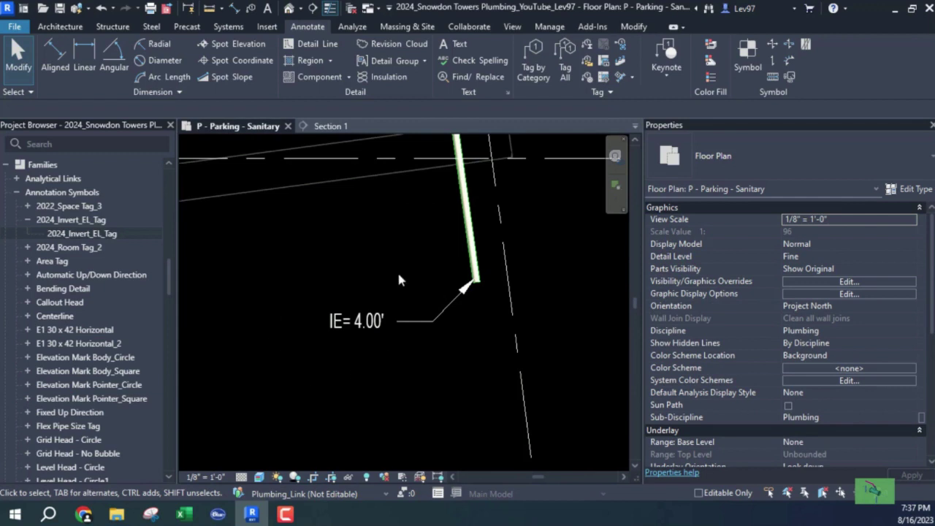
scroll(425, 330, down, 3)
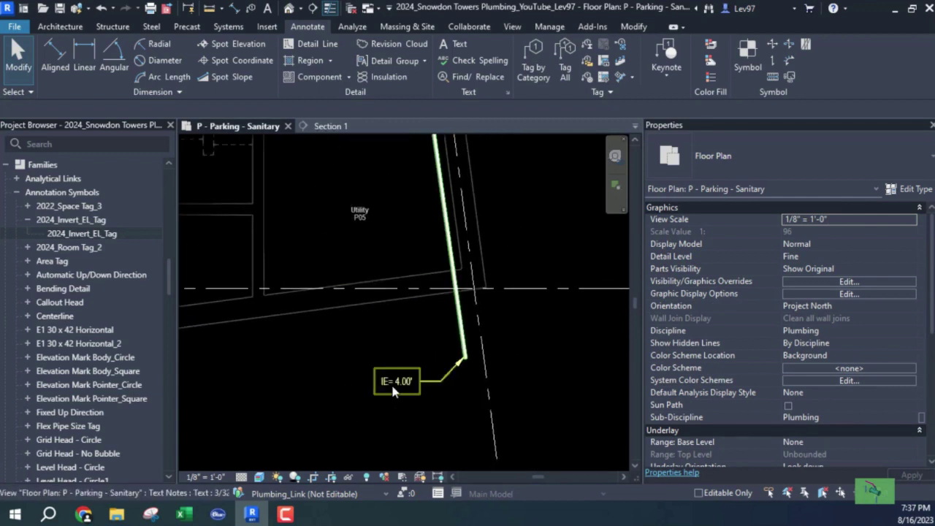
click(403, 384)
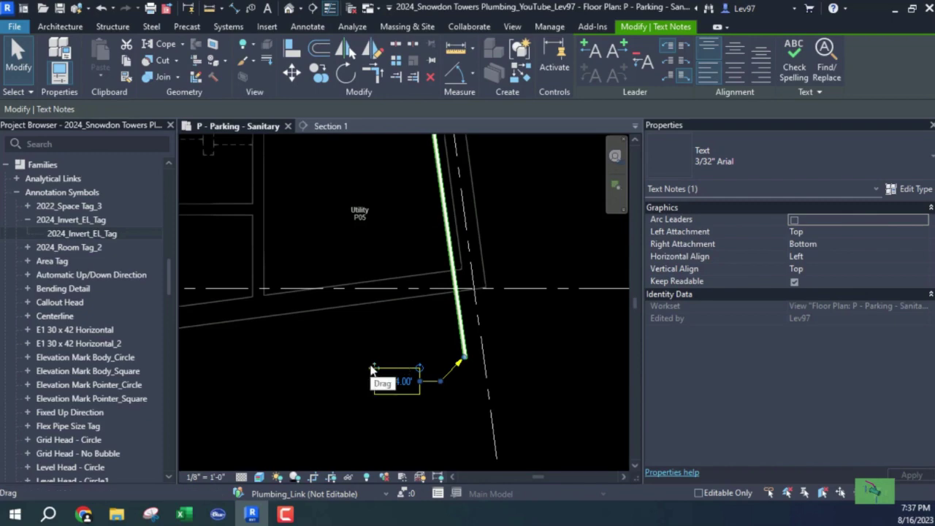
key(Delete)
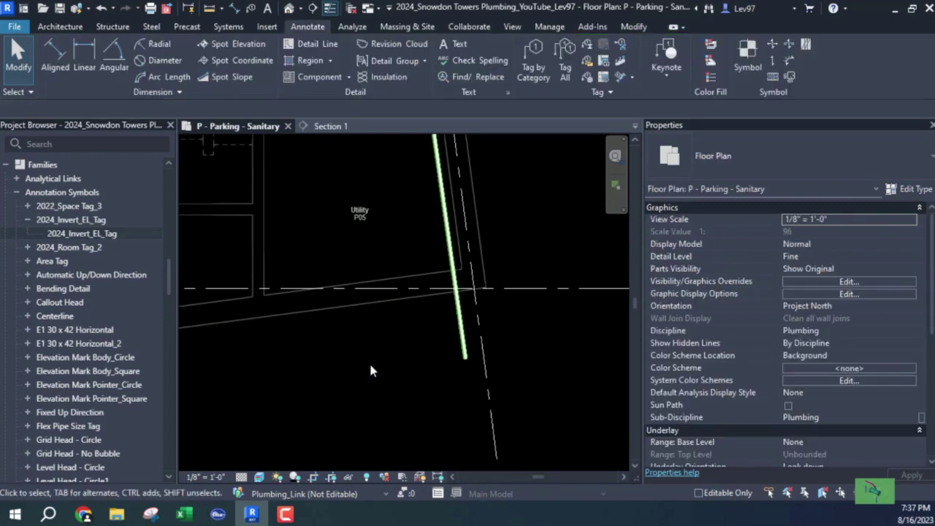
scroll(375, 365, down, 5)
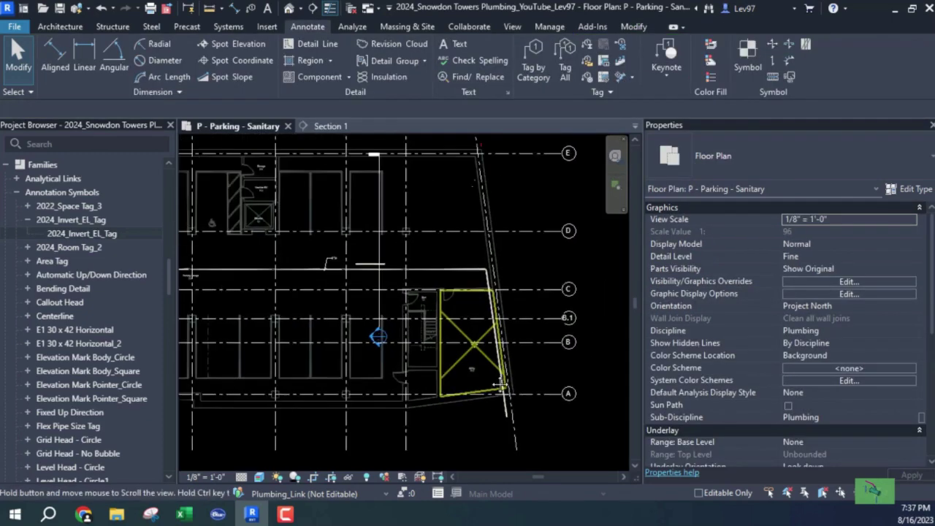
Move the IE=2.00' note above the pipe end and adjust its leader to meet the pipe.
scroll(403, 343, down, 2)
scroll(330, 372, up, 6)
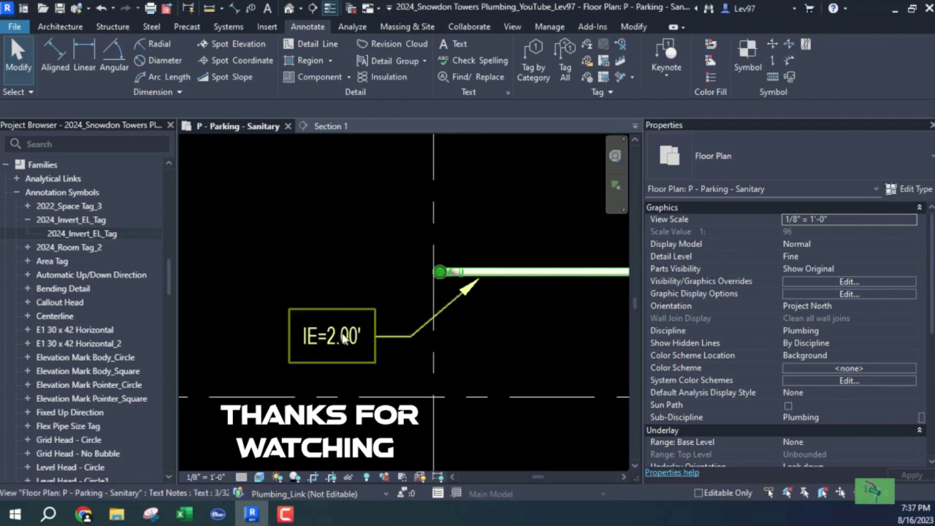
scroll(402, 278, down, 1)
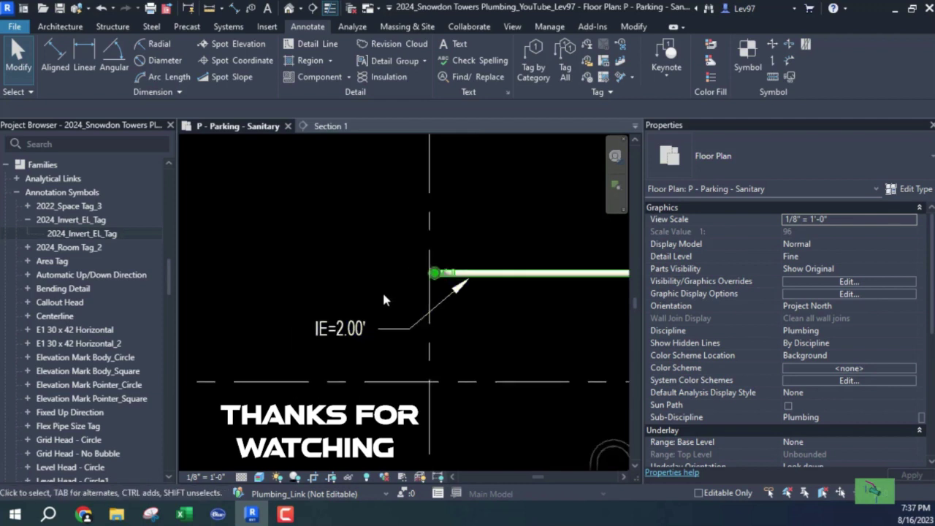
click(310, 321)
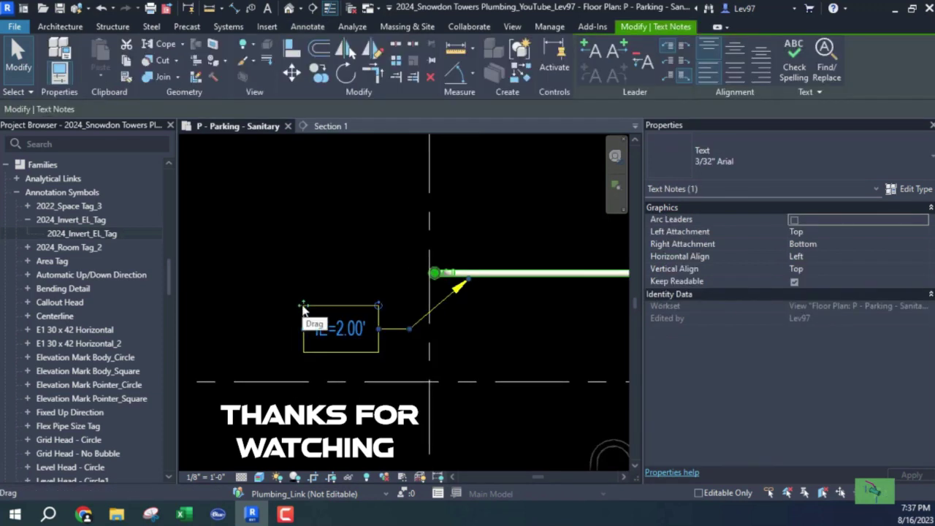
drag(311, 322, 319, 195)
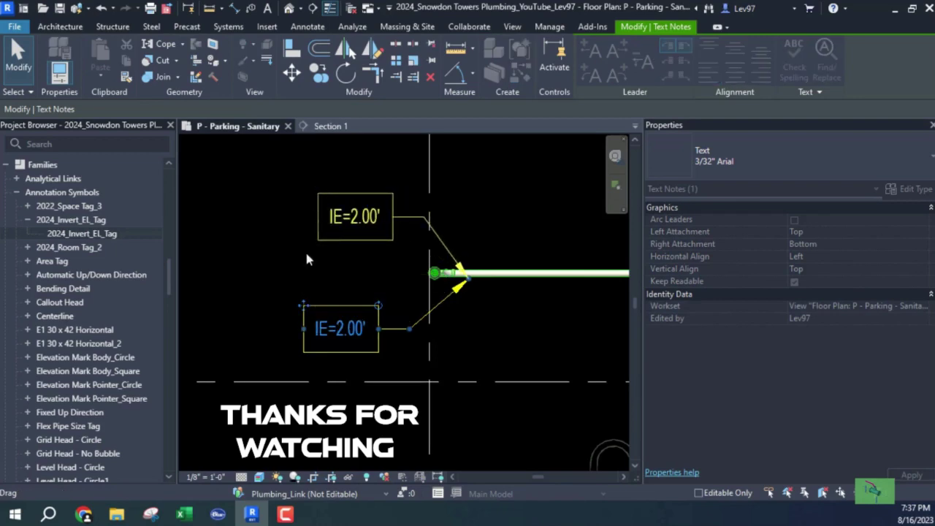
drag(468, 274, 465, 274)
click(503, 255)
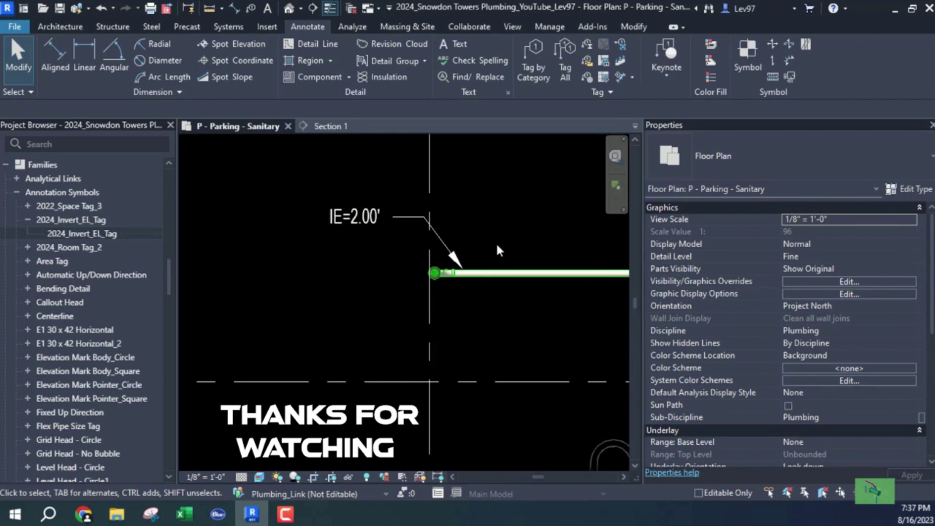
scroll(509, 239, down, 2)
middle_drag(509, 238, 464, 257)
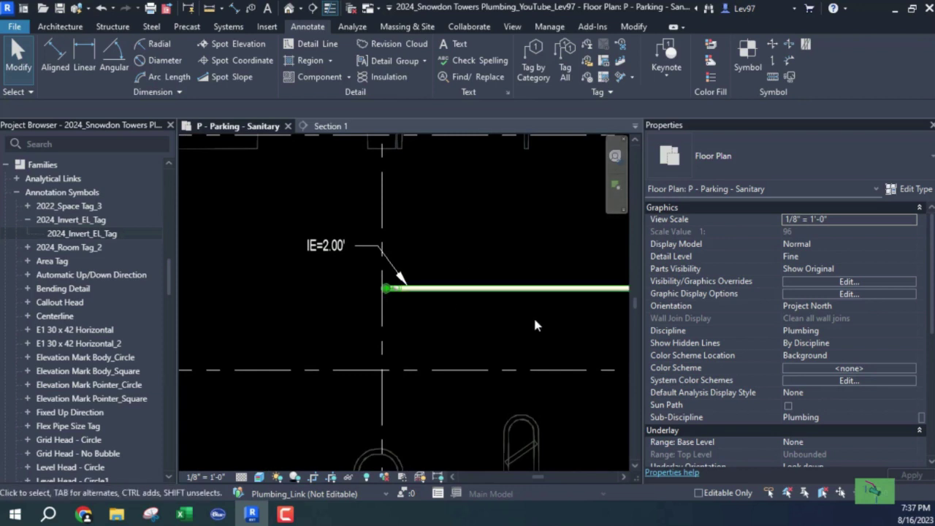